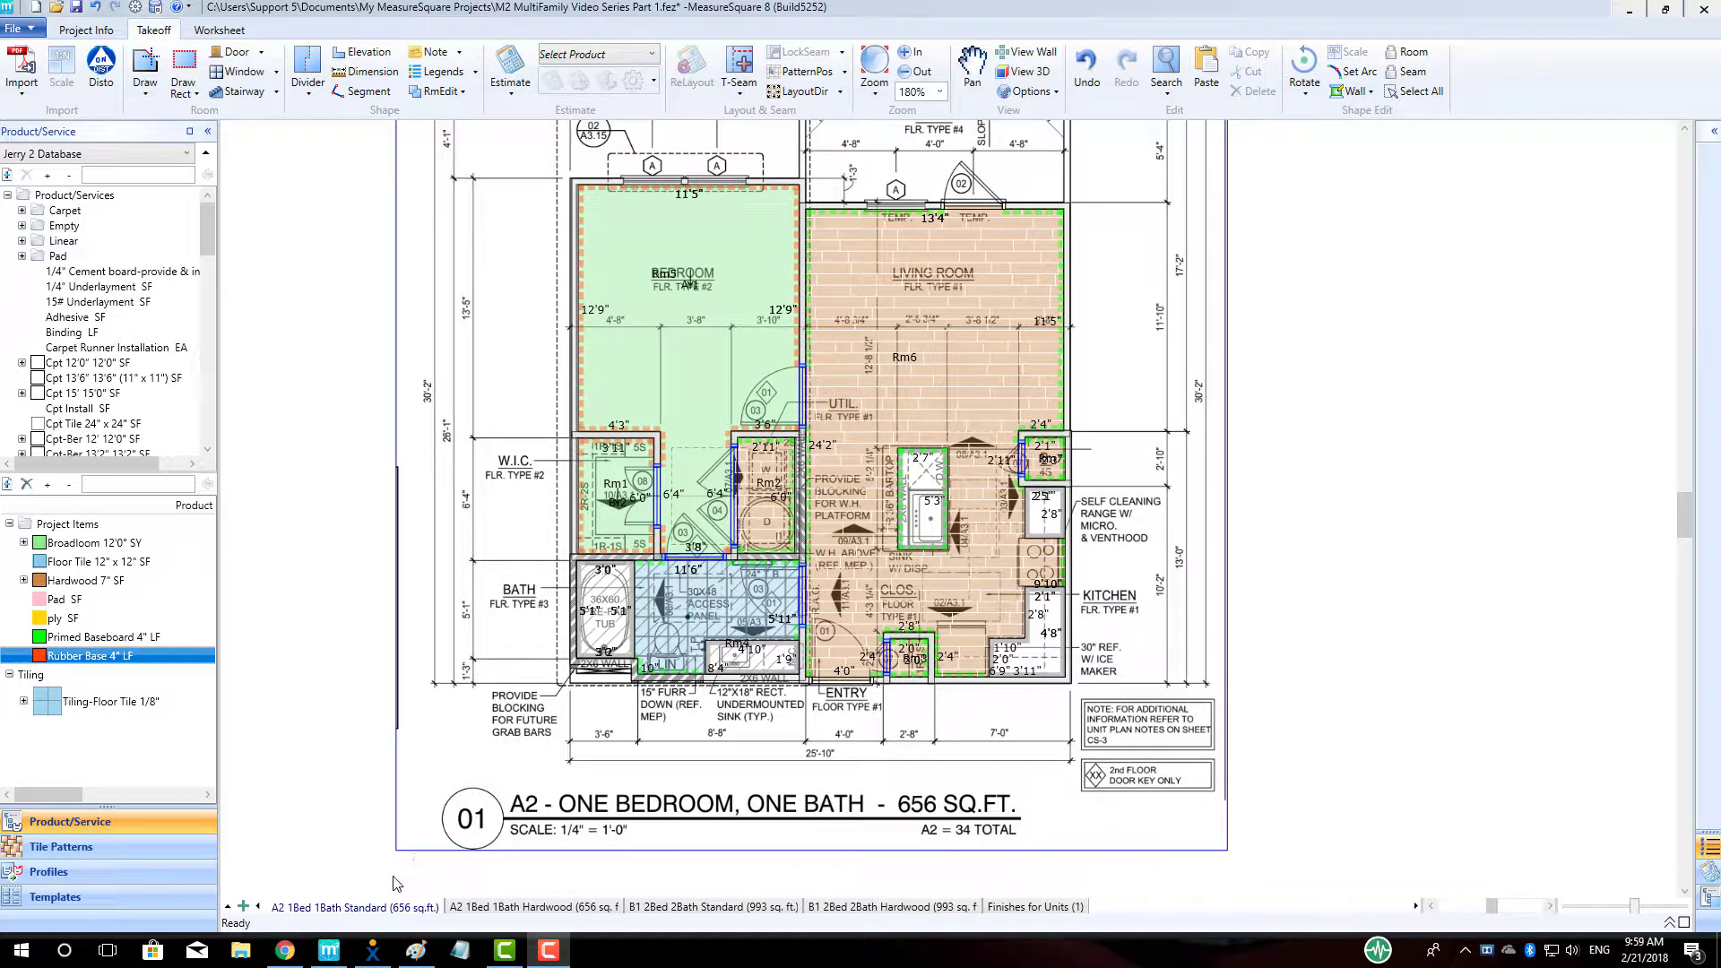
Set the A2 1Bed 1Bath Standard sheet's duplication to 20 so its rooms read (x20).
right_click(372, 911)
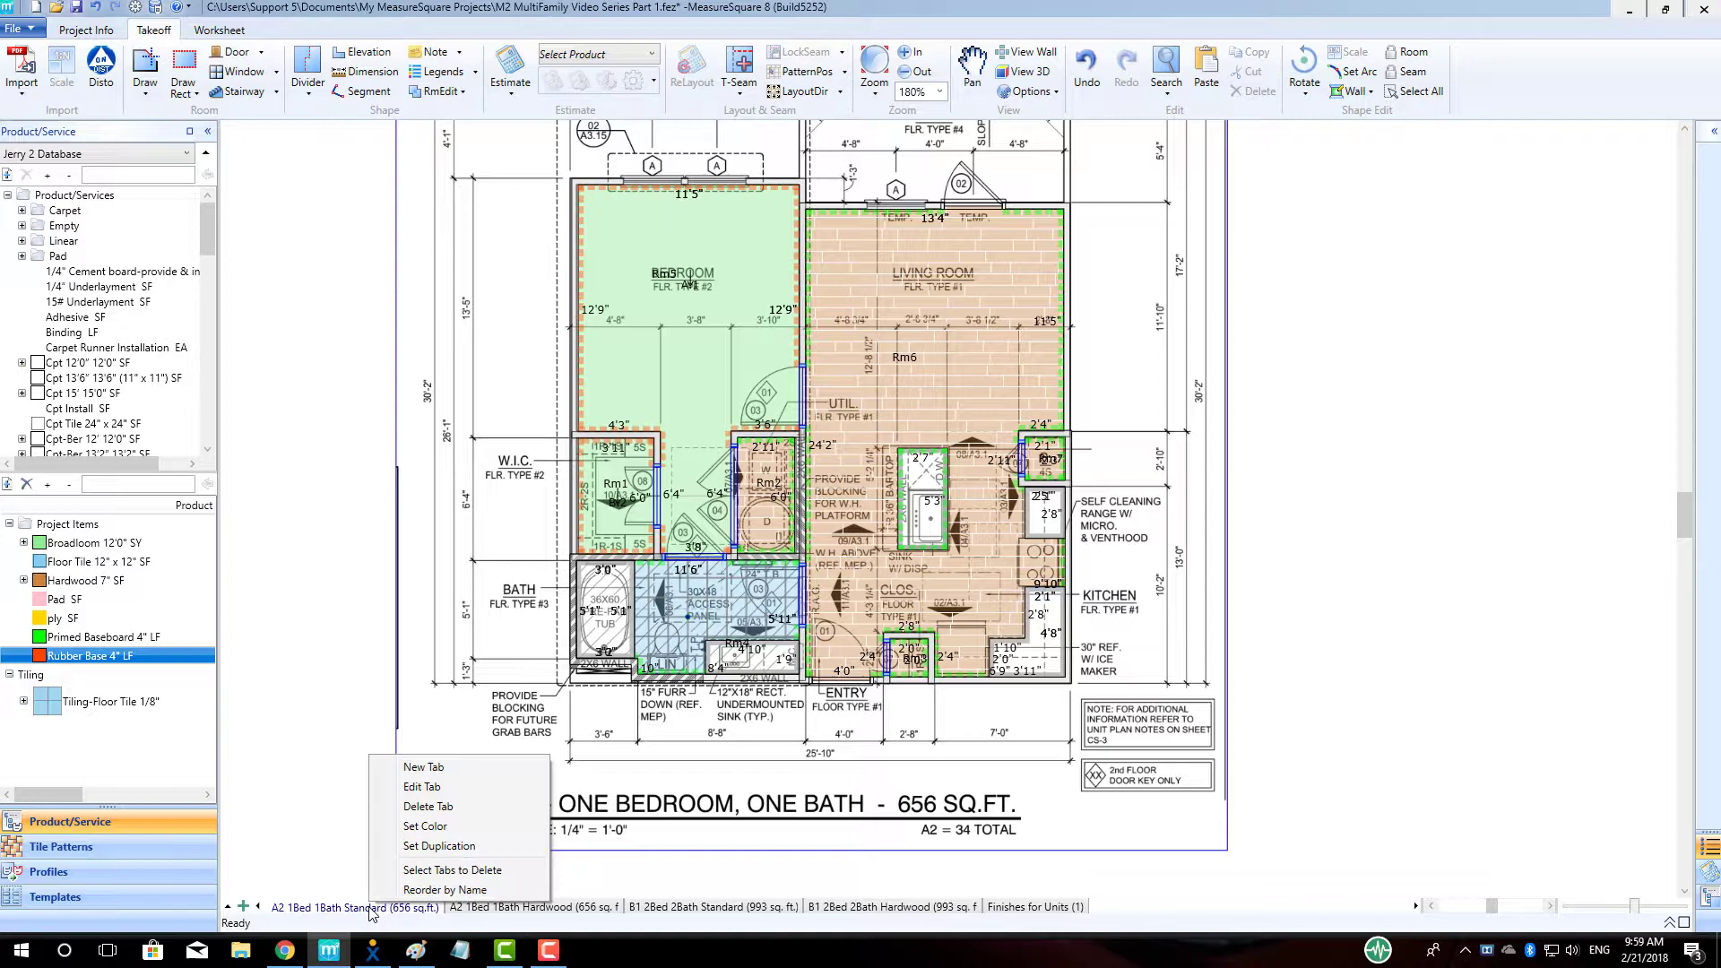
left_click(413, 847)
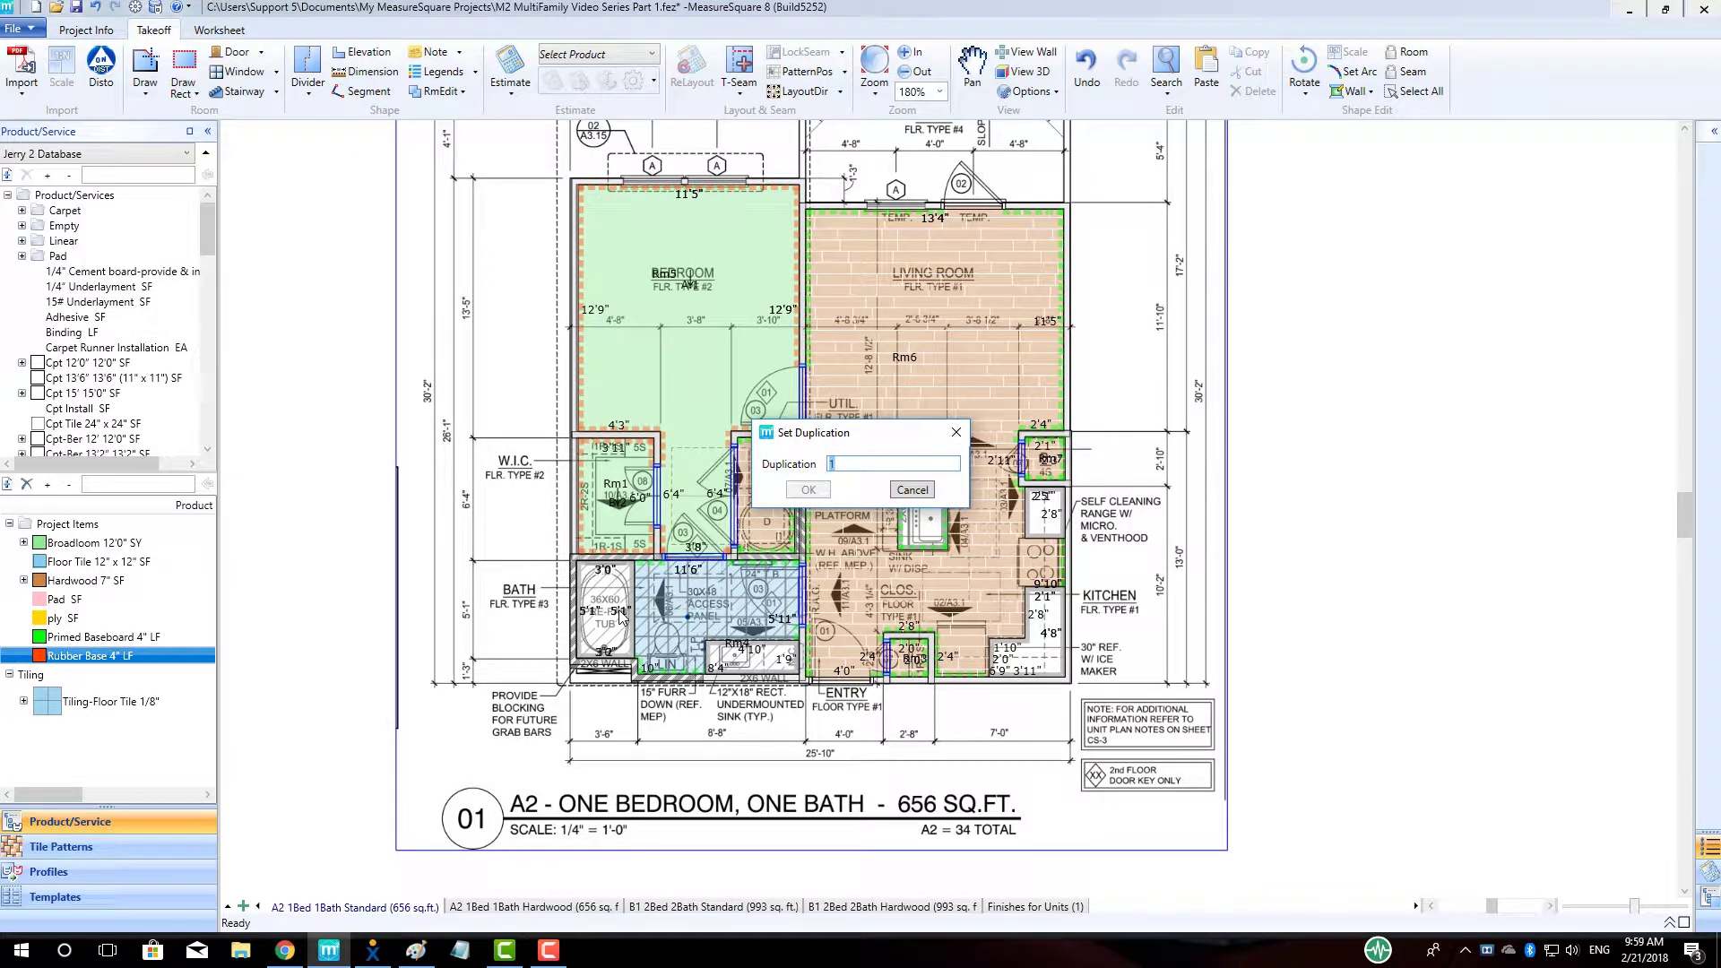
type("20")
left_click(809, 490)
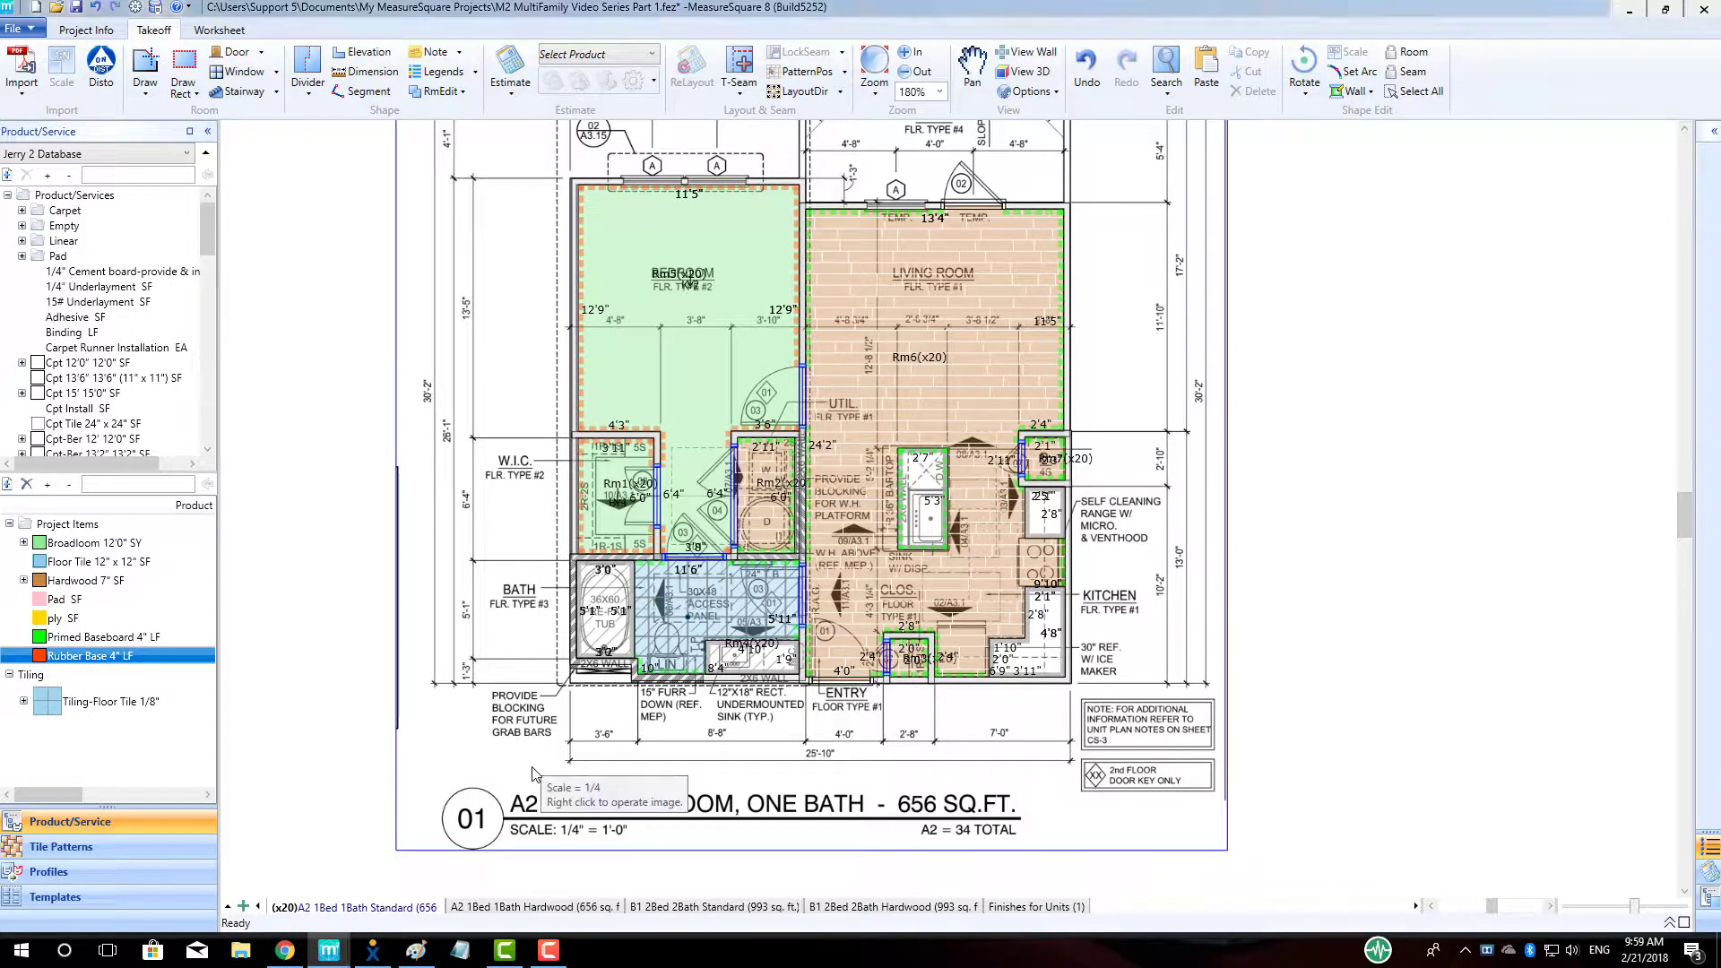
Select bedroom Rm5 to show its Broadloom 12'0" roll cuts and enlarge the roll panel.
left_click(691, 340)
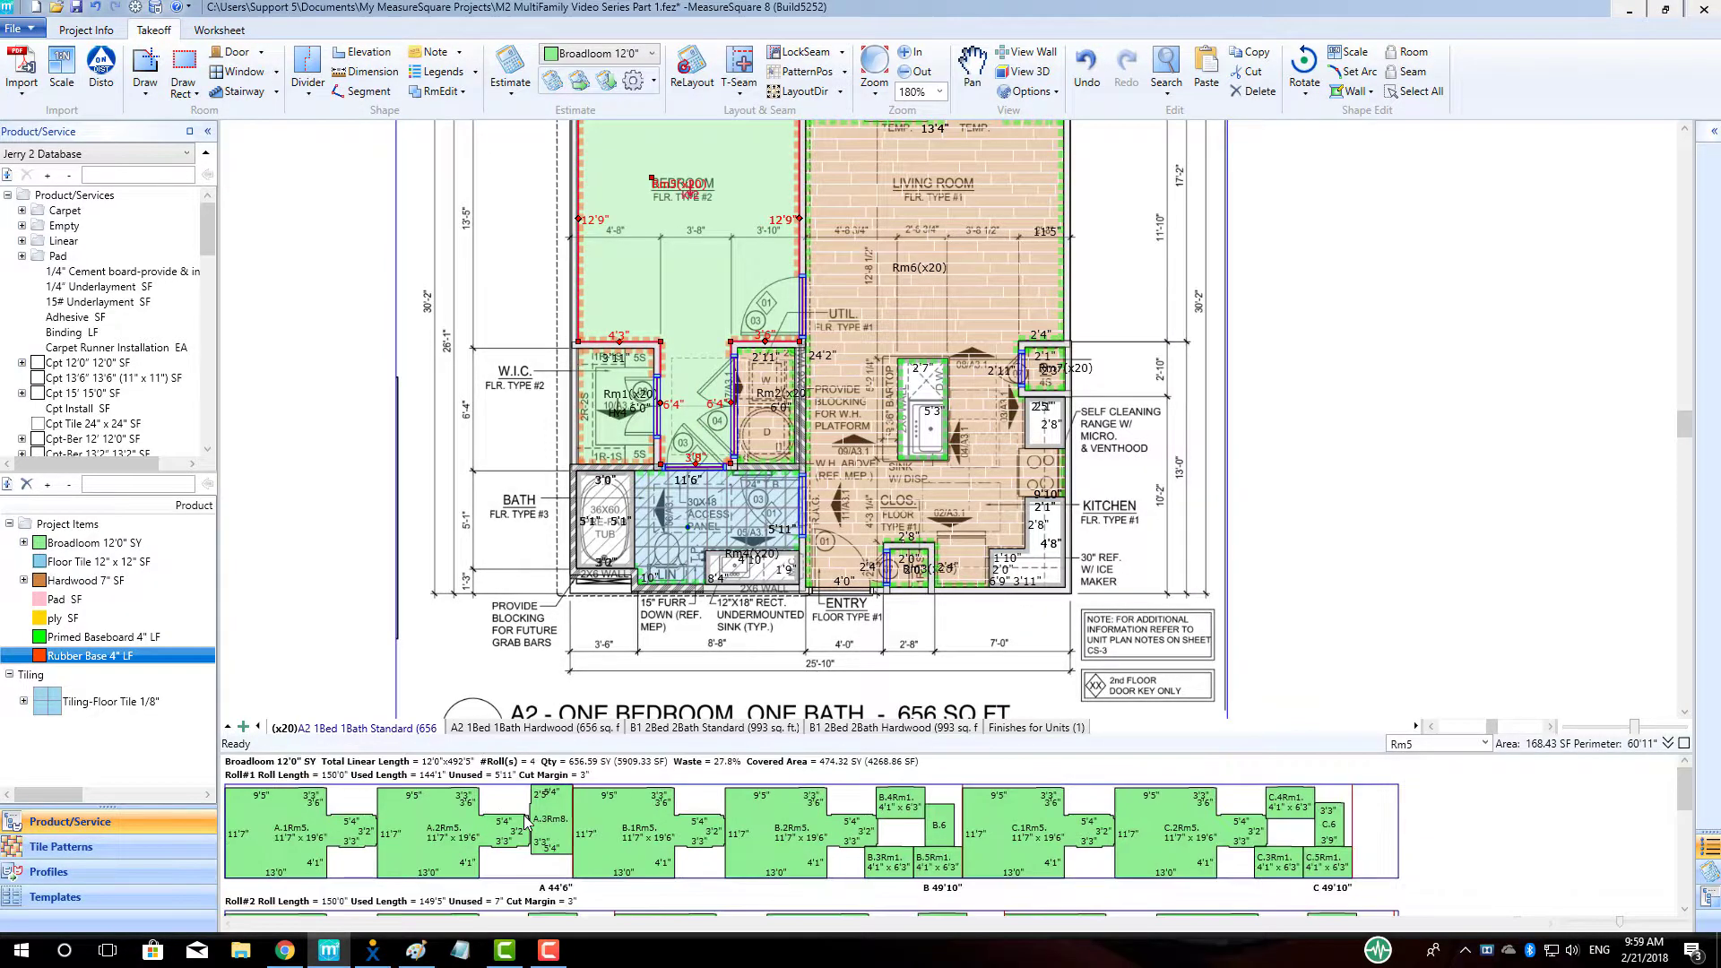
scroll(524, 816, "down", 4)
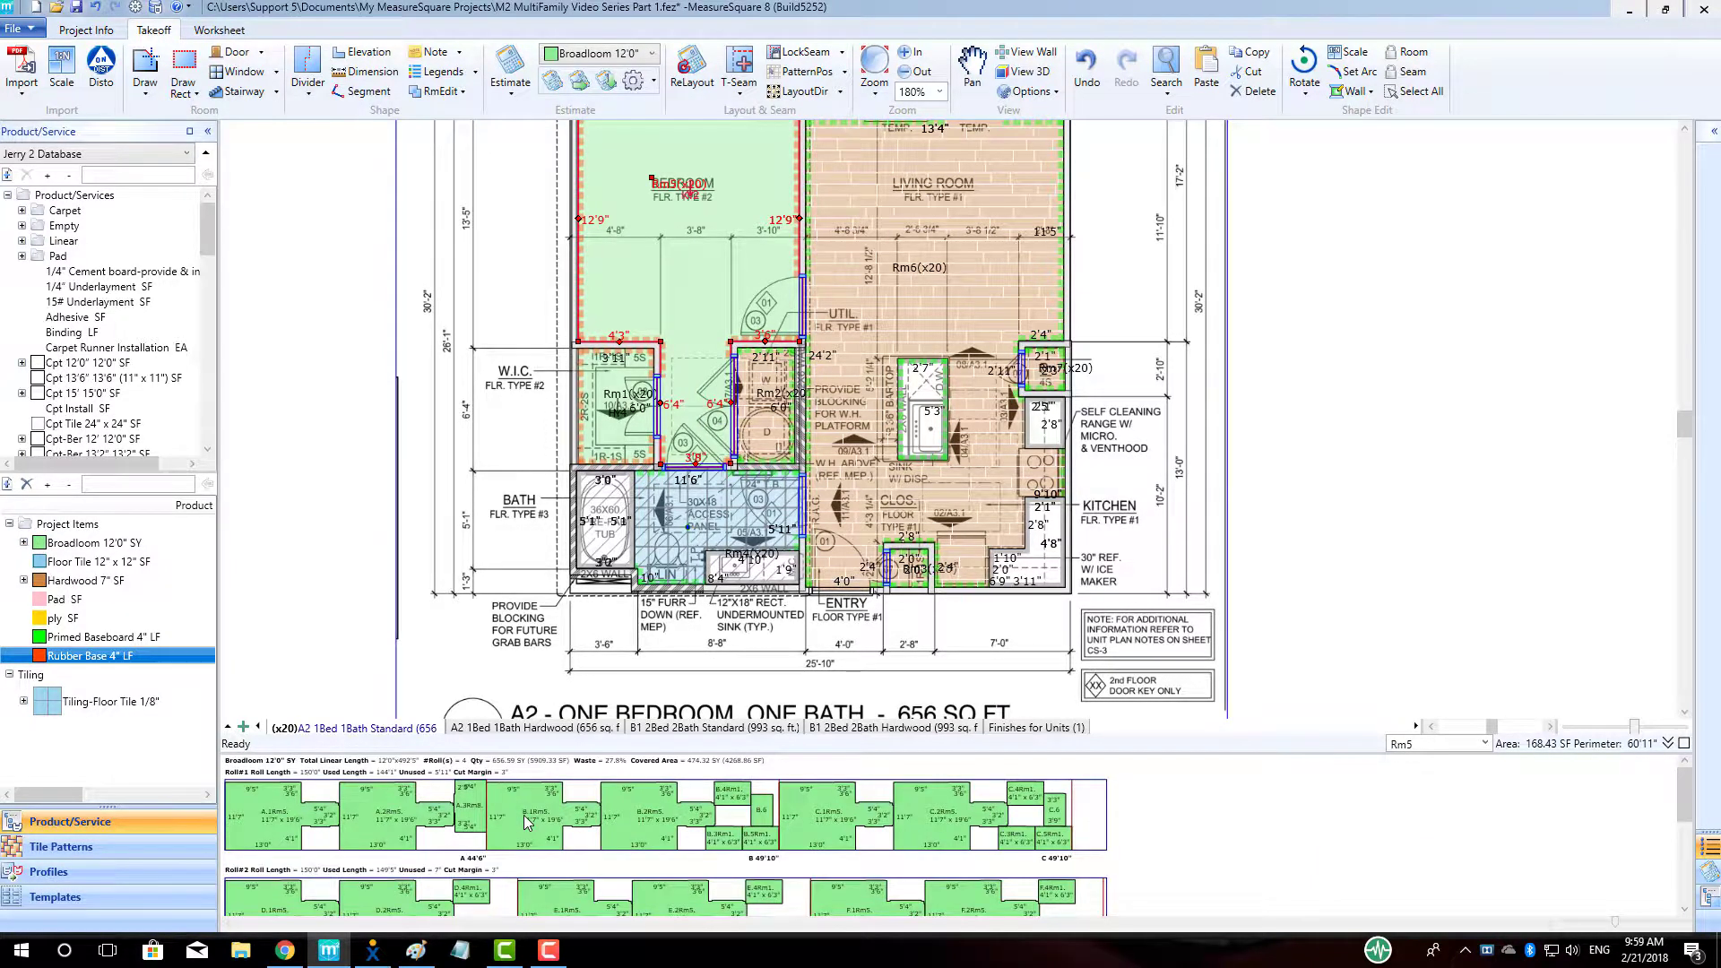
scroll(526, 822, "down", 2)
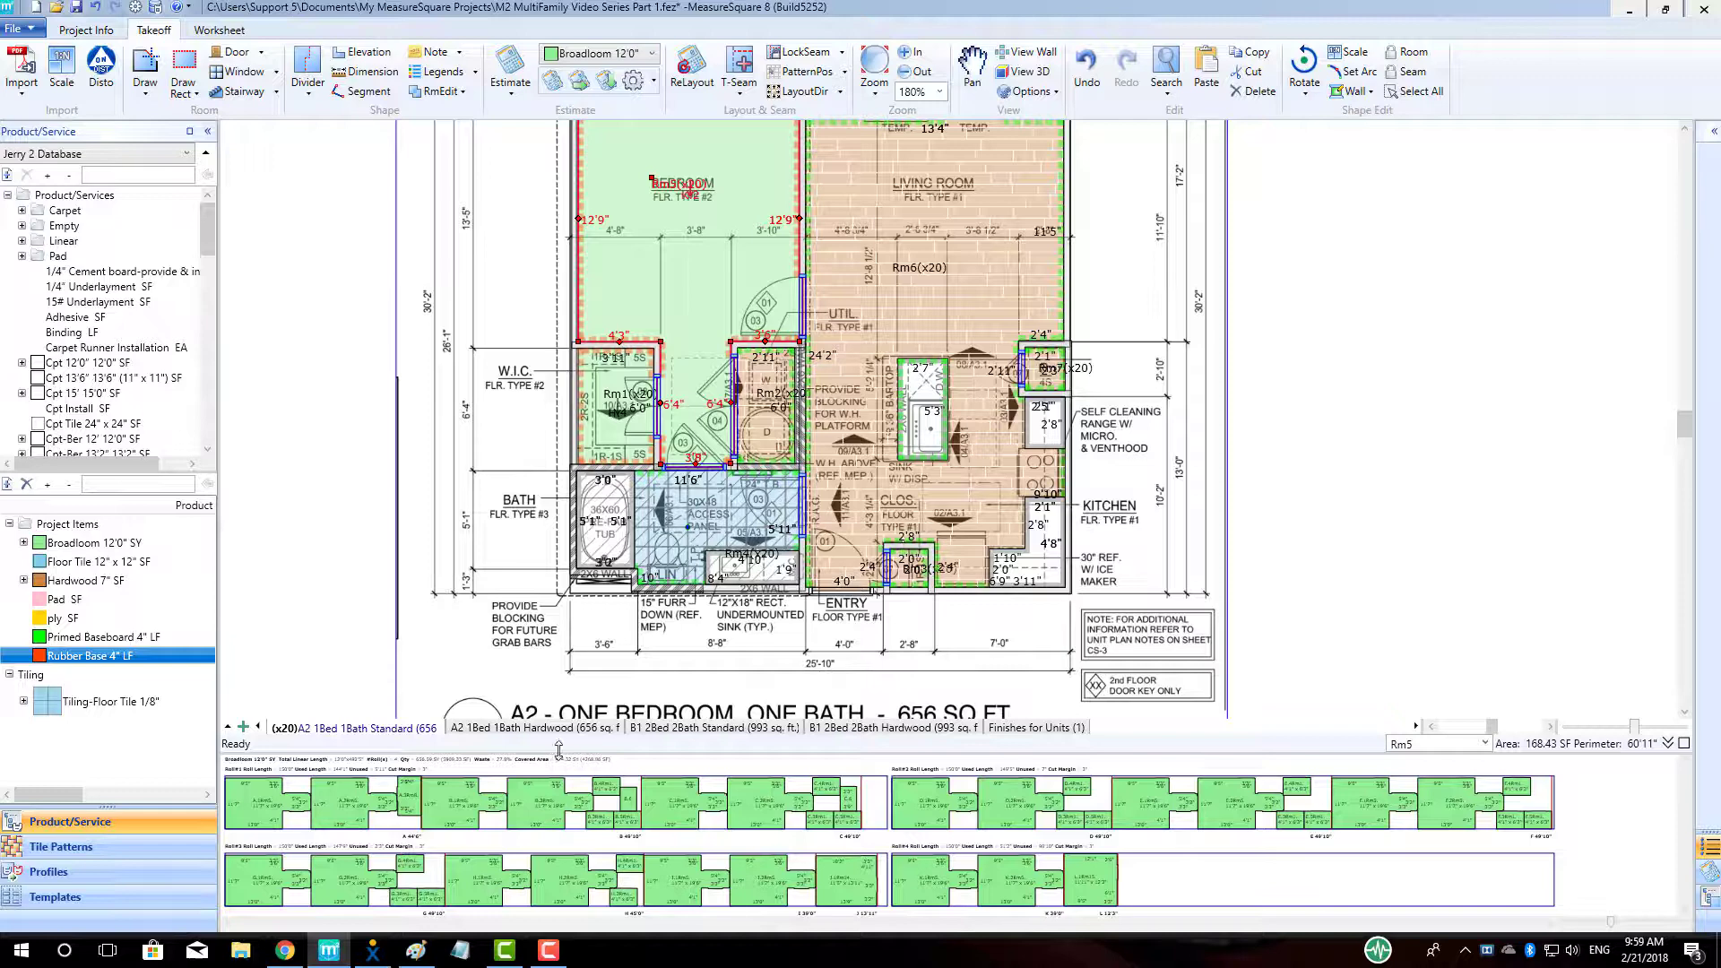
scroll(542, 818, "down", 1)
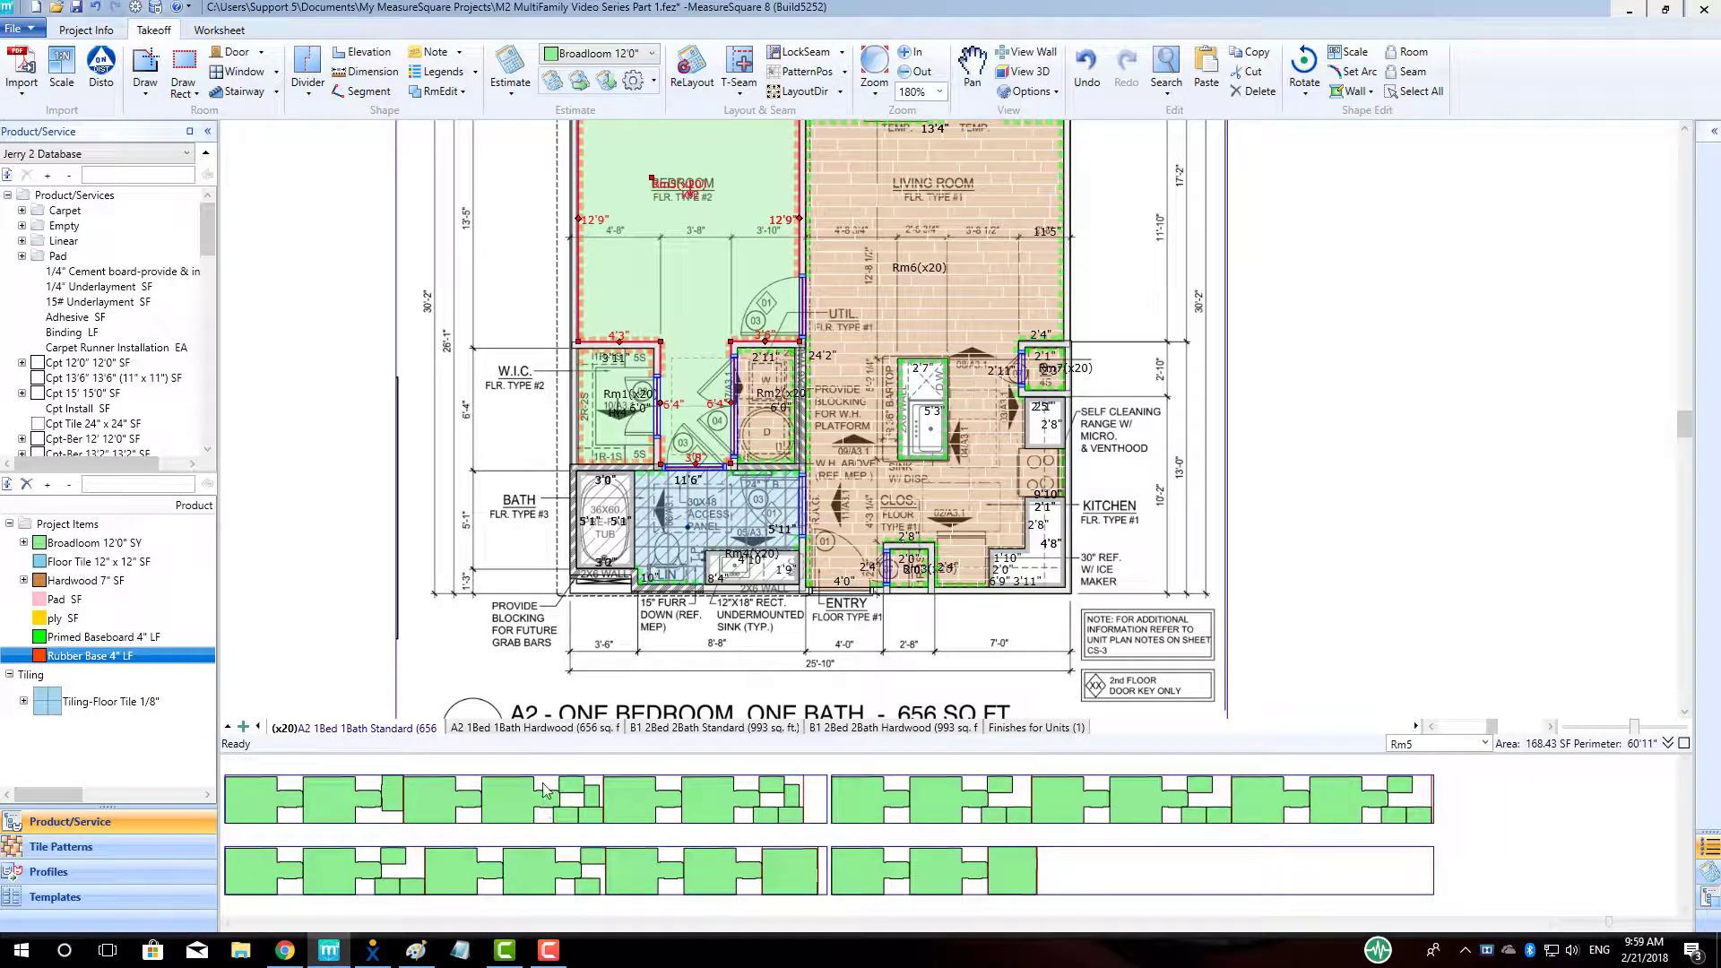
left_click_drag(549, 763, 551, 686)
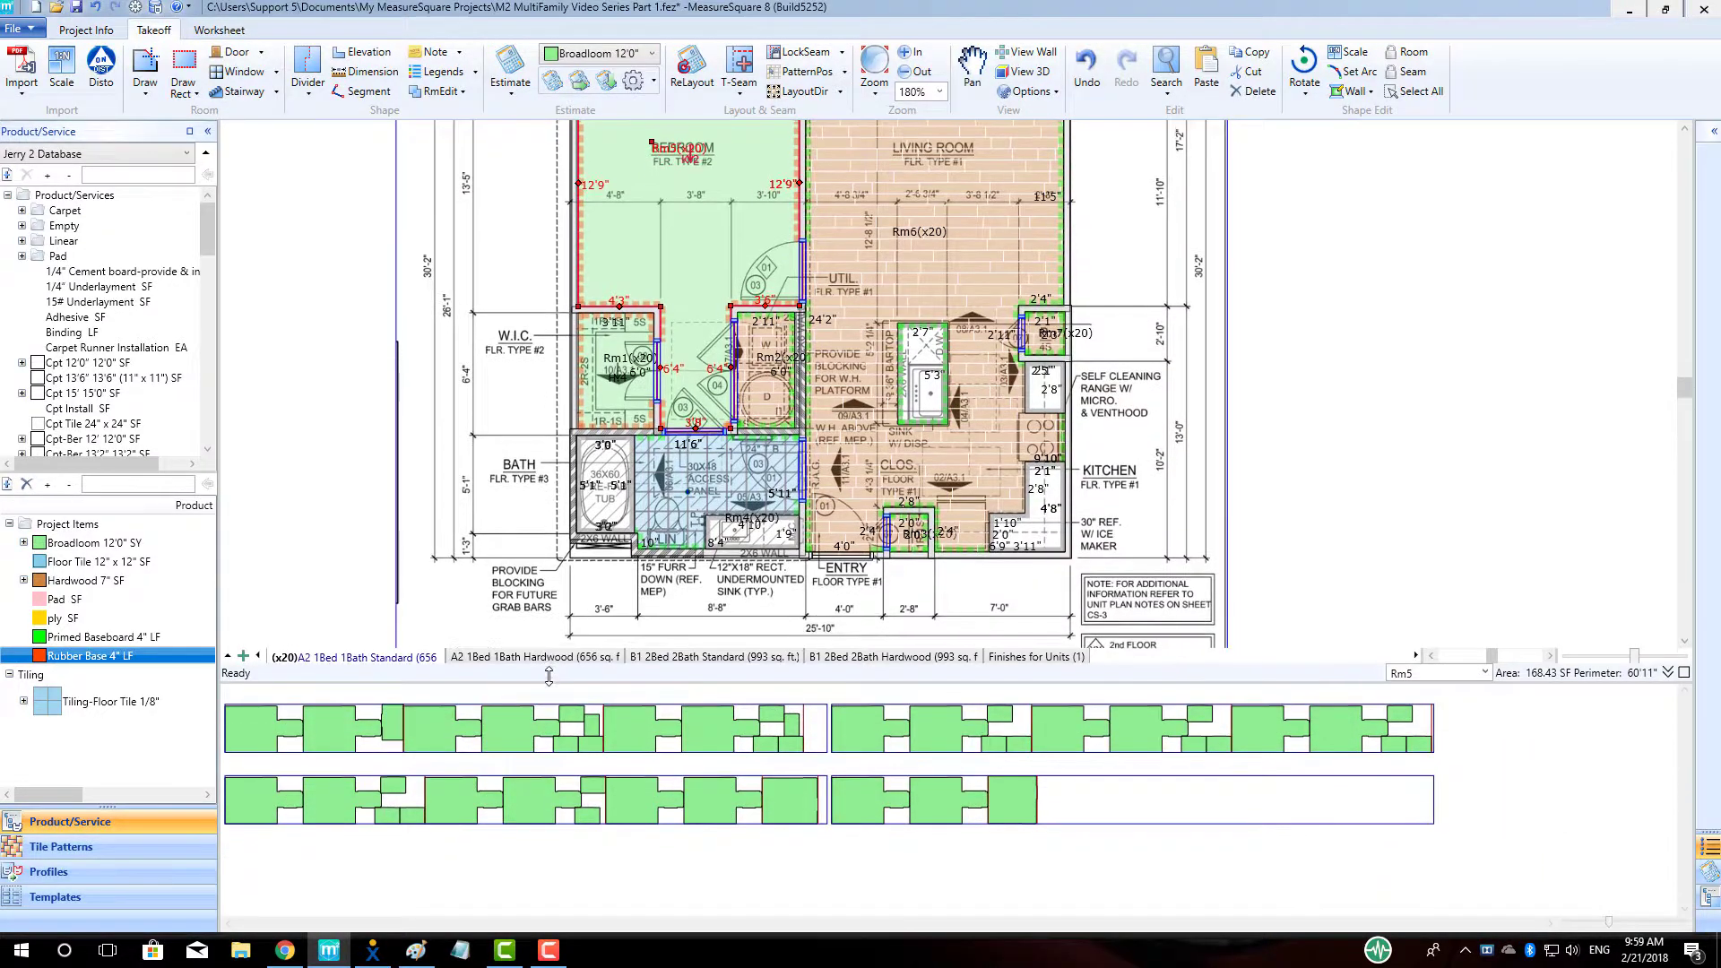
Zoom the roll plan to review the twenty copies nested into 4 rolls, 656.59 SY, 27.8% waste.
scroll(553, 730, "up", 1)
scroll(551, 729, "up", 2)
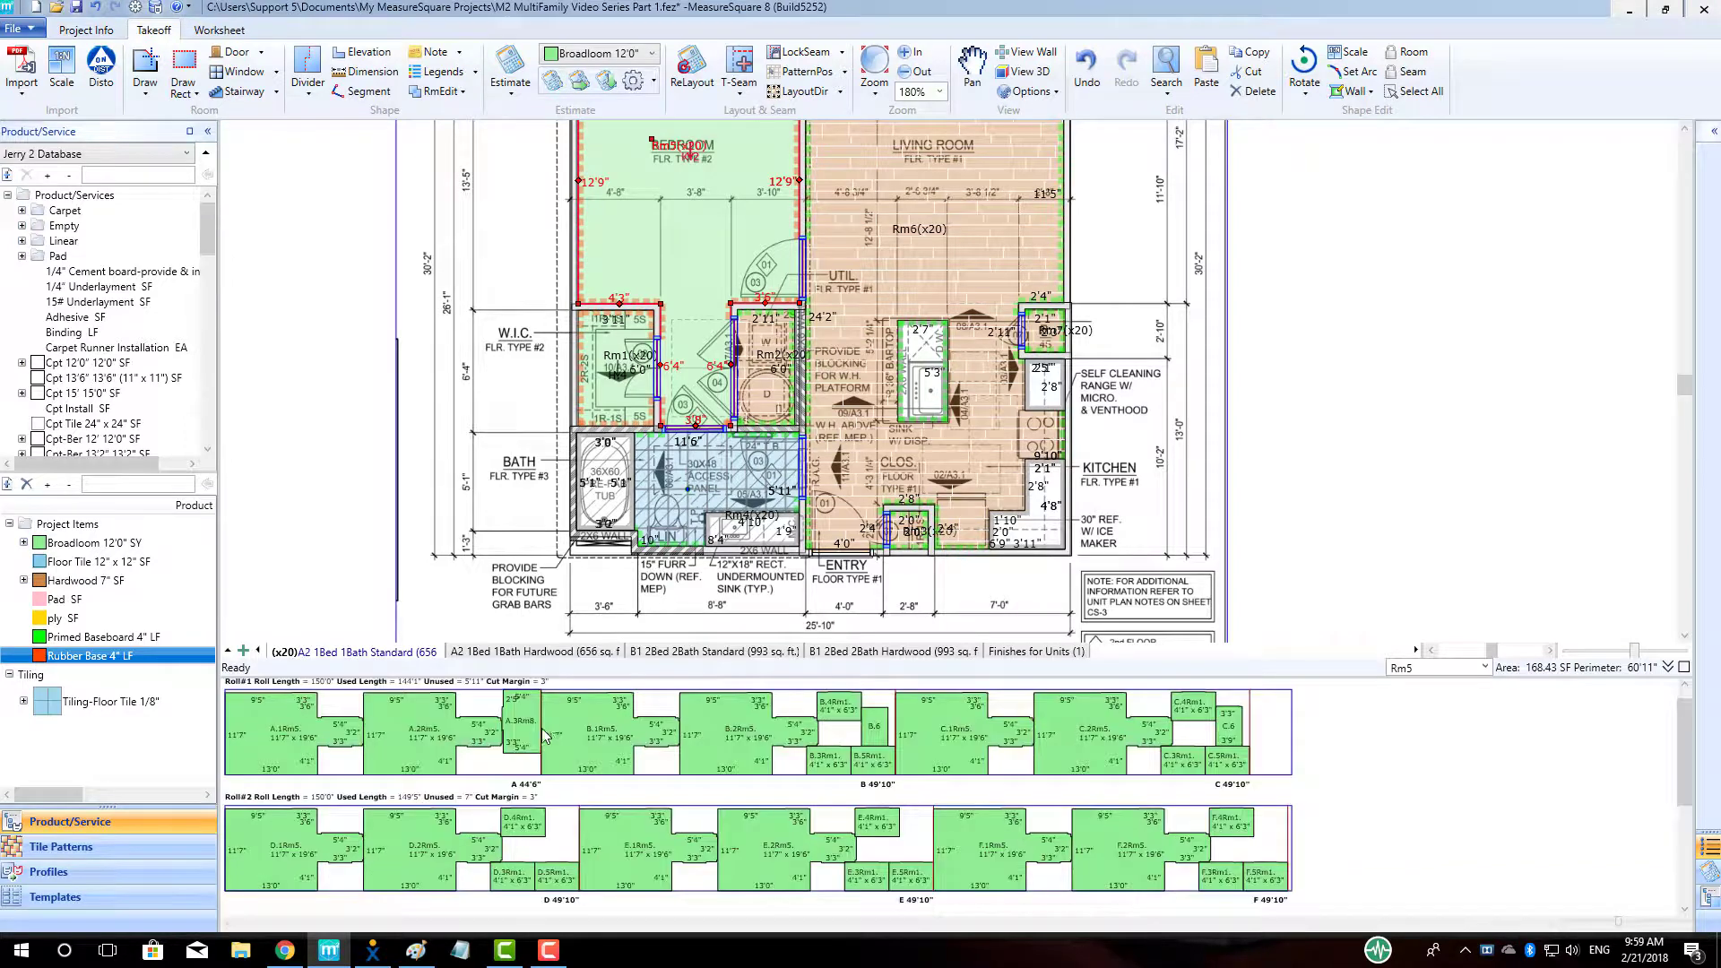
scroll(1679, 755, "up", 1)
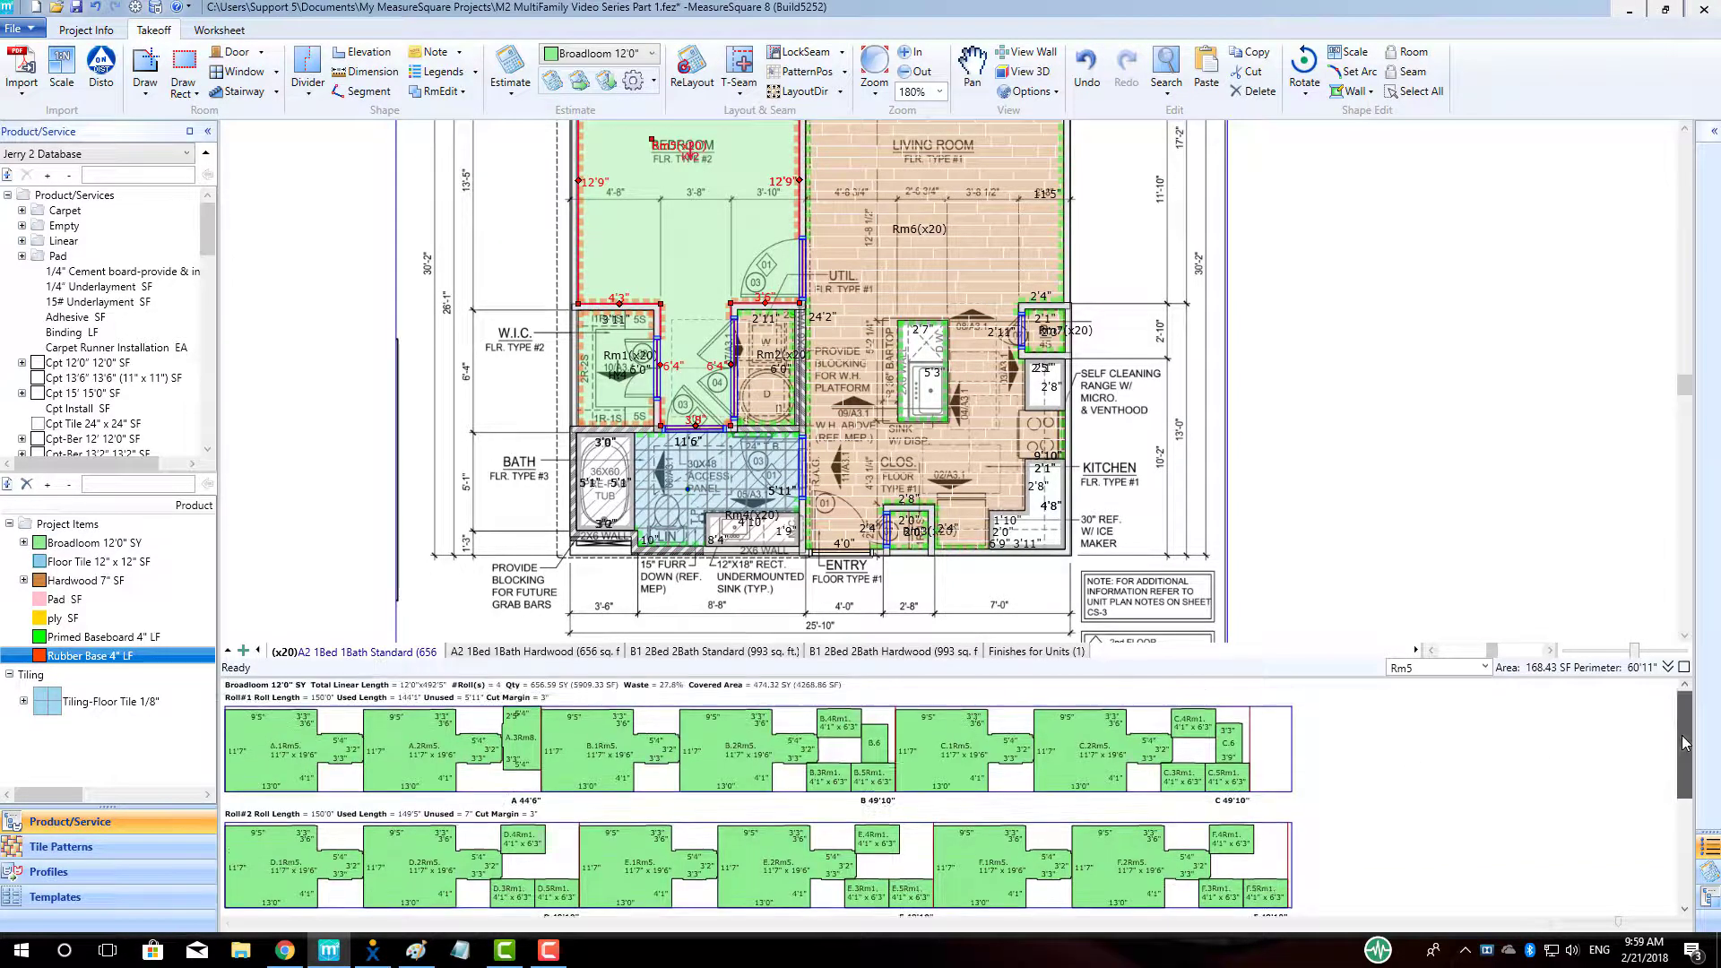
scroll(403, 751, "up", 1)
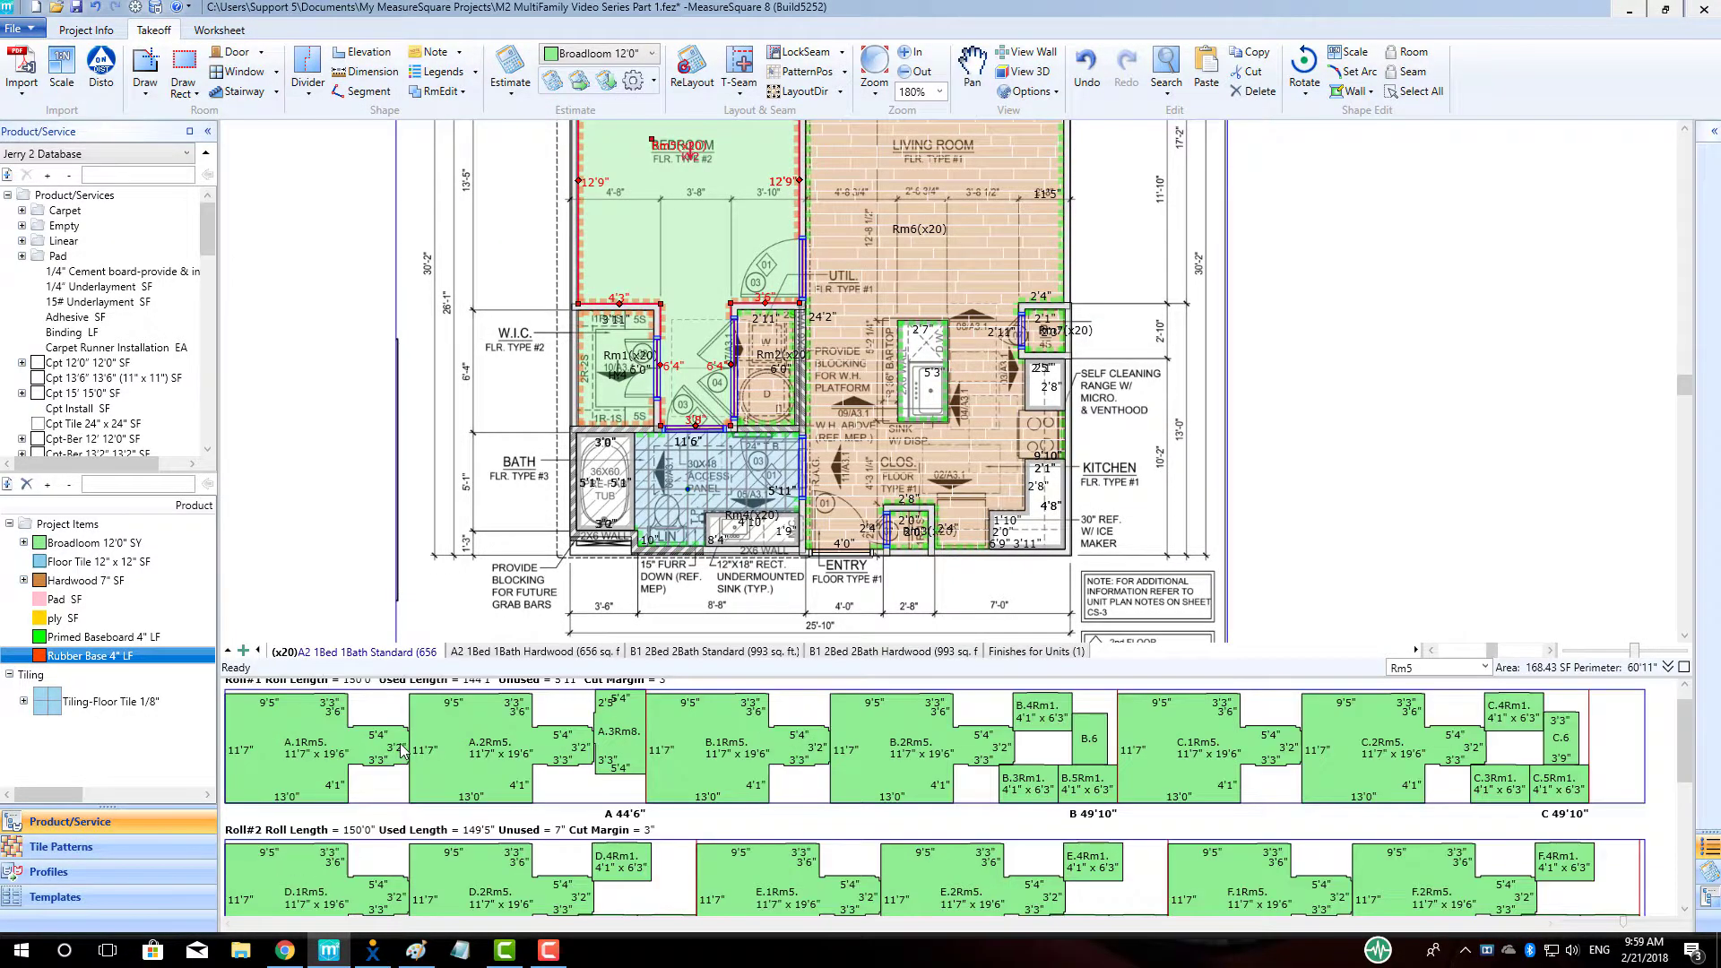
scroll(708, 787, "up", 1)
scroll(1690, 733, "up", 3)
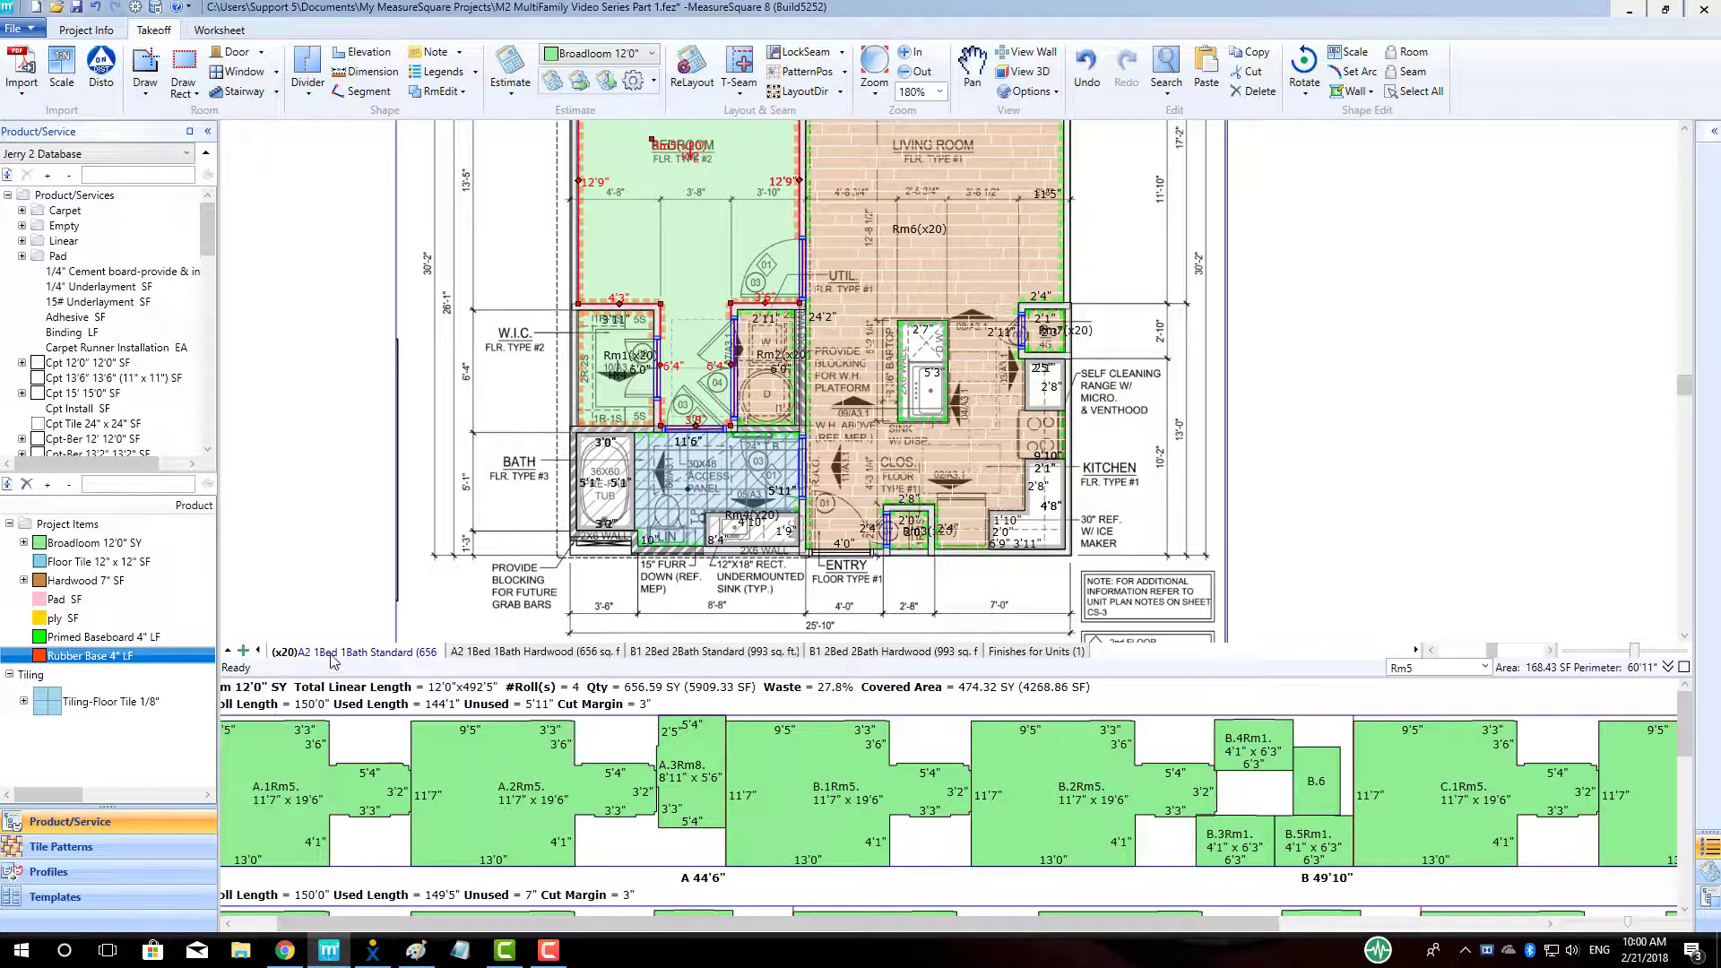
scroll(893, 566, "down", 2)
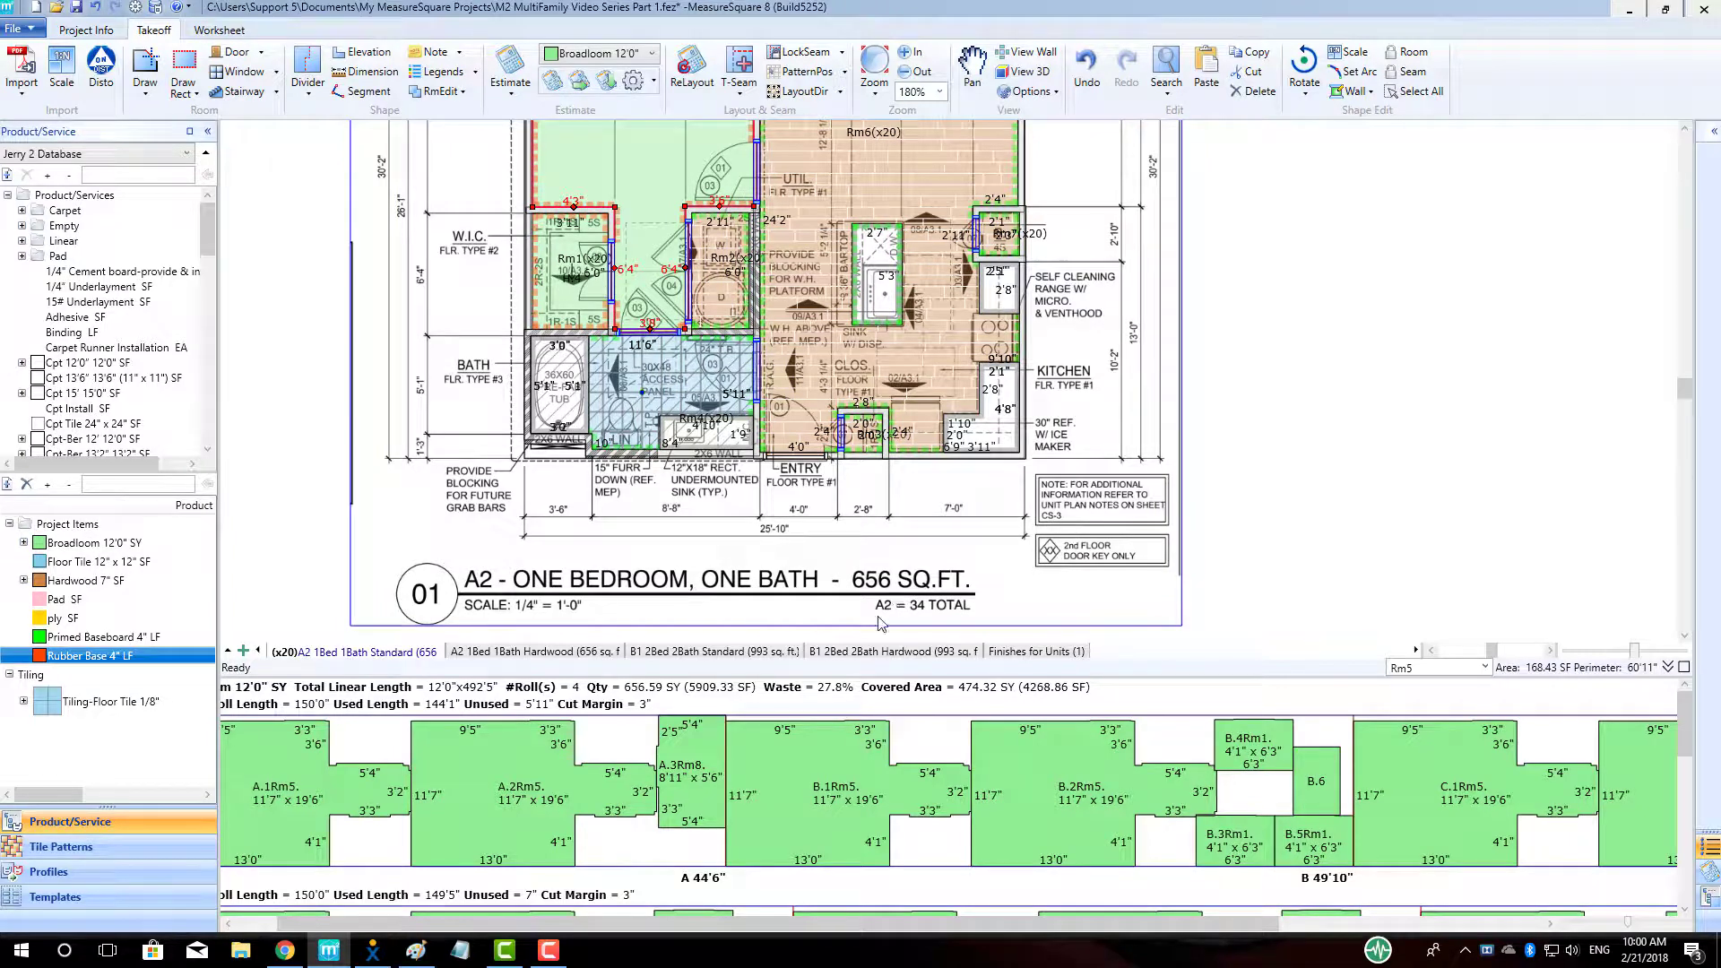
Set the A2 1Bed 1Bath Hardwood sheet's duplication to 14, tagging it (x14).
left_click(475, 652)
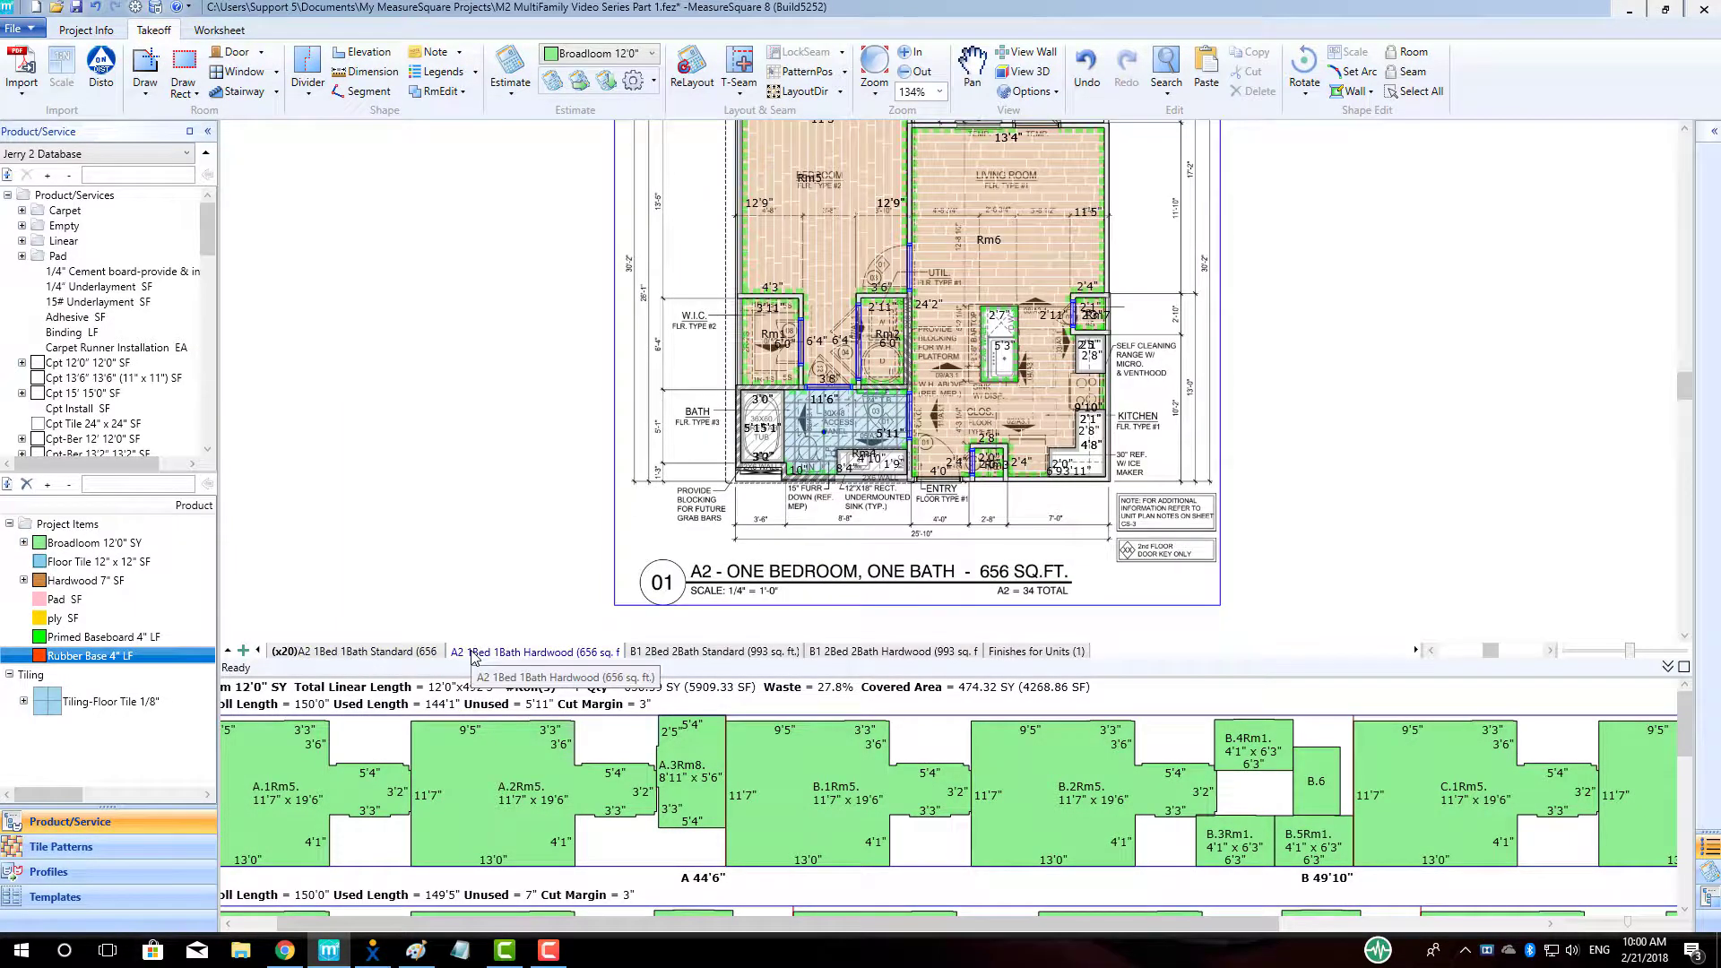
right_click(475, 654)
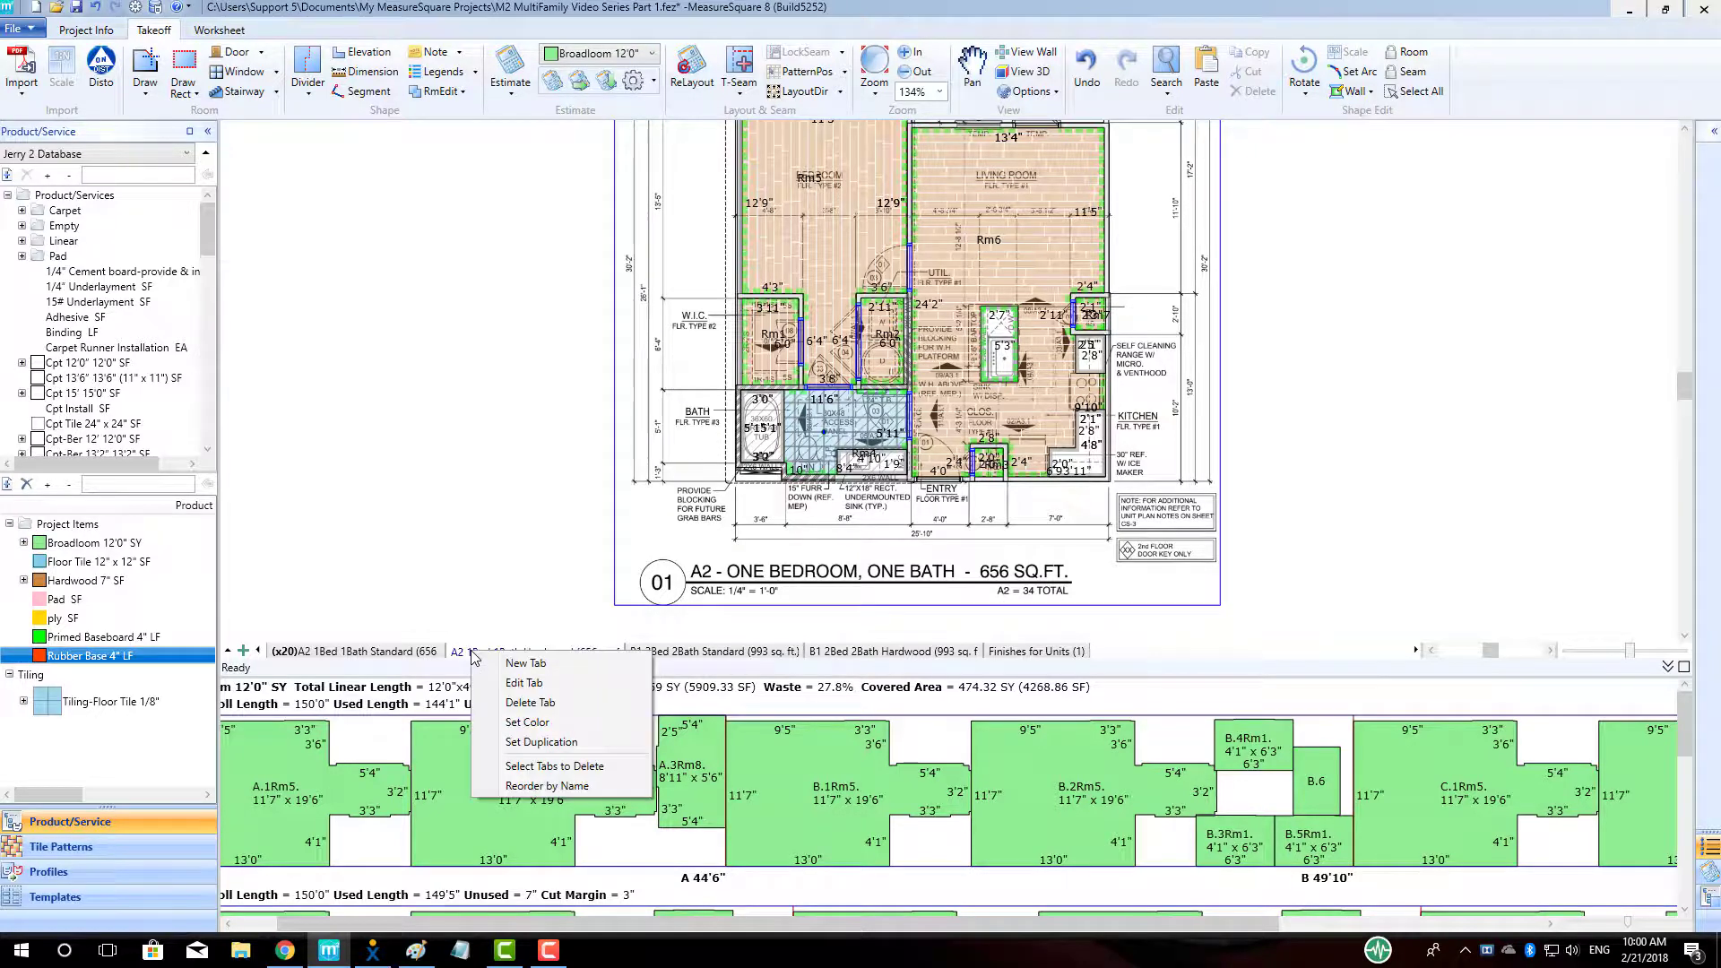
left_click(539, 742)
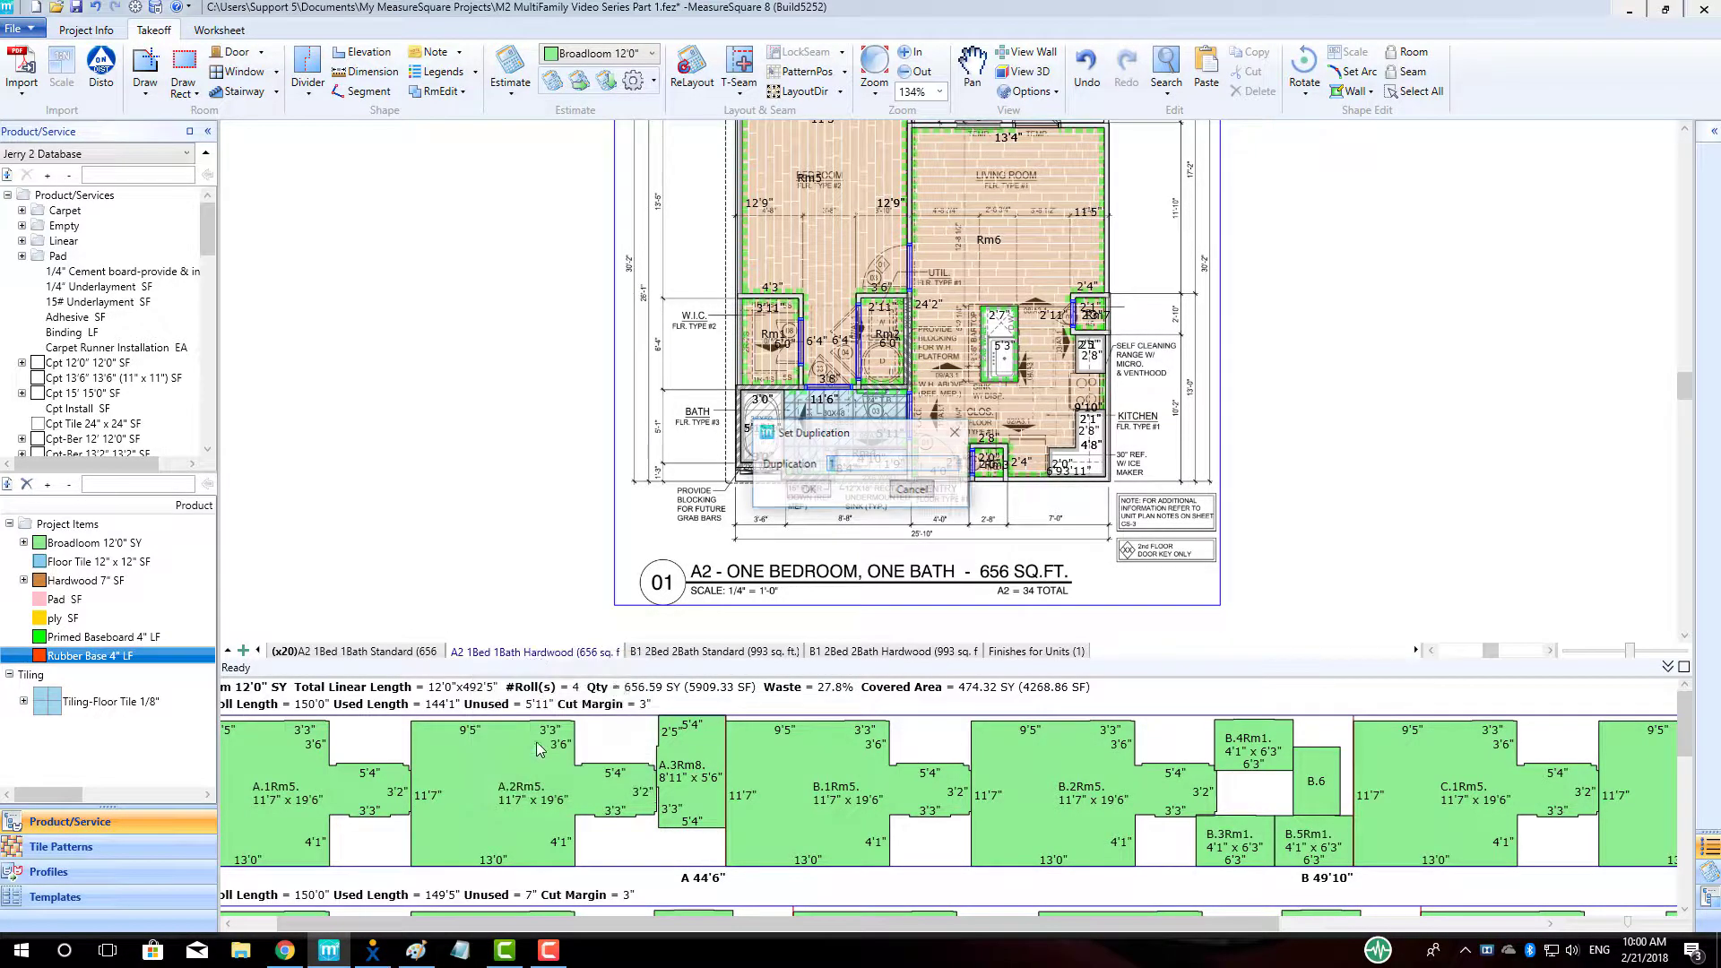
type("4")
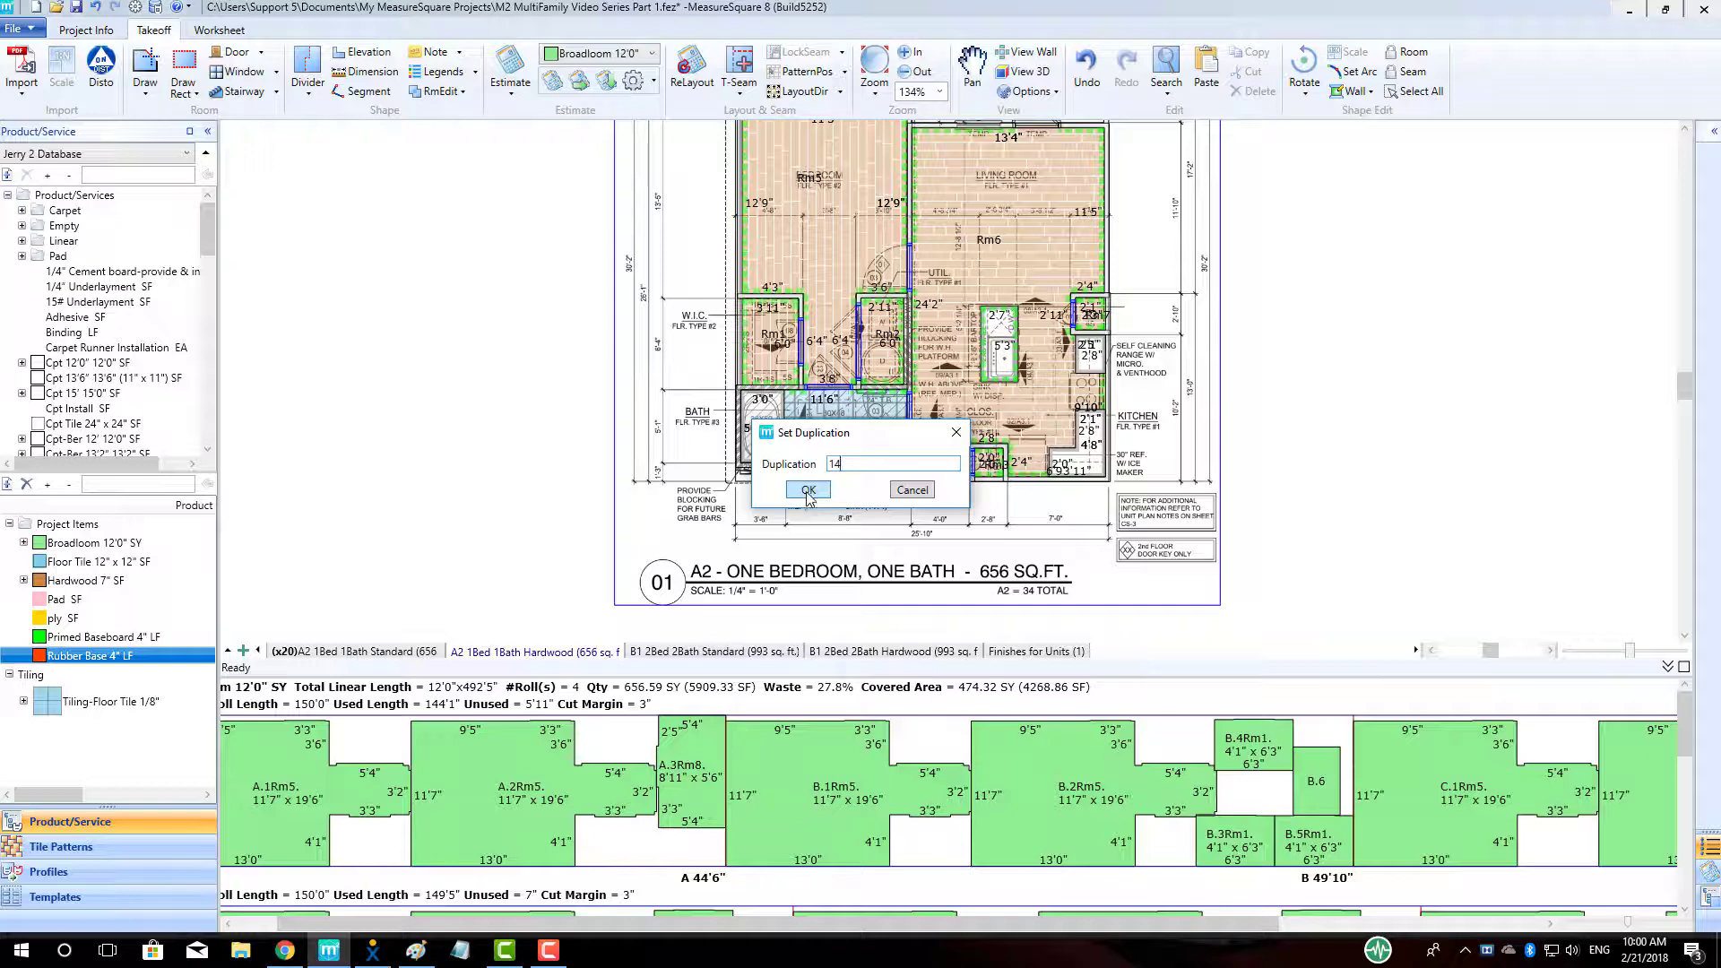
left_click(808, 490)
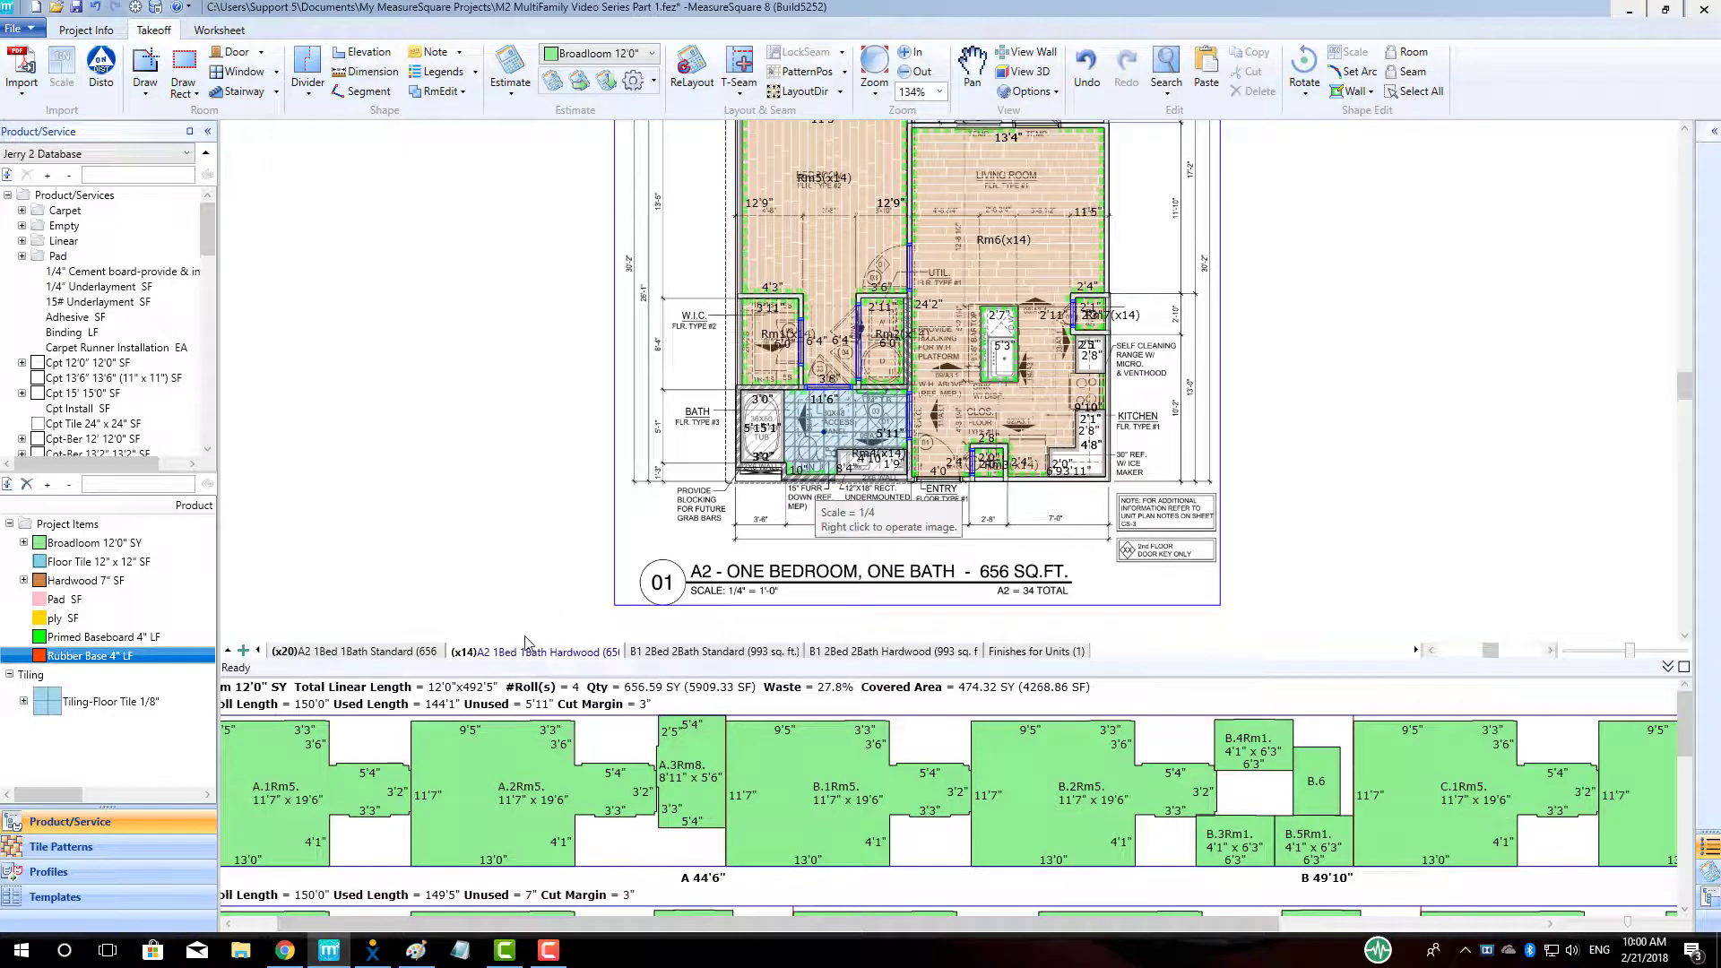
Set the B1 2Bed 2Bath Standard sheet's duplication to 12, giving Broadloom 6 rolls at 19.9% waste.
left_click(693, 652)
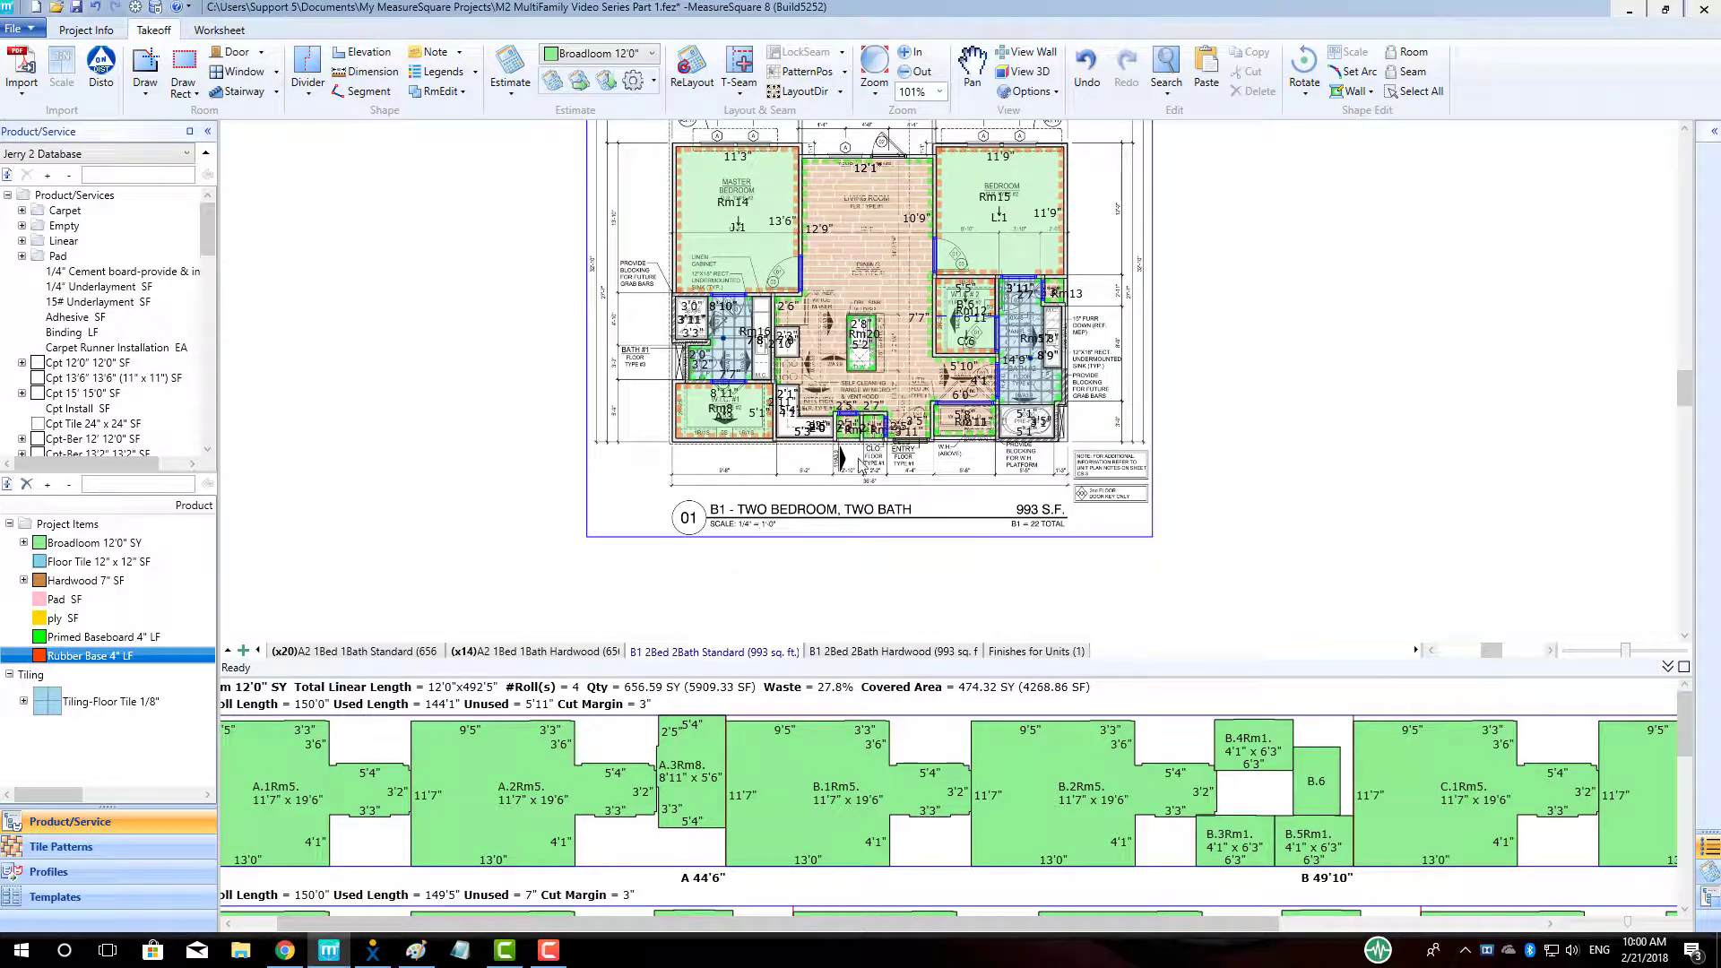
scroll(1040, 524, "up", 5)
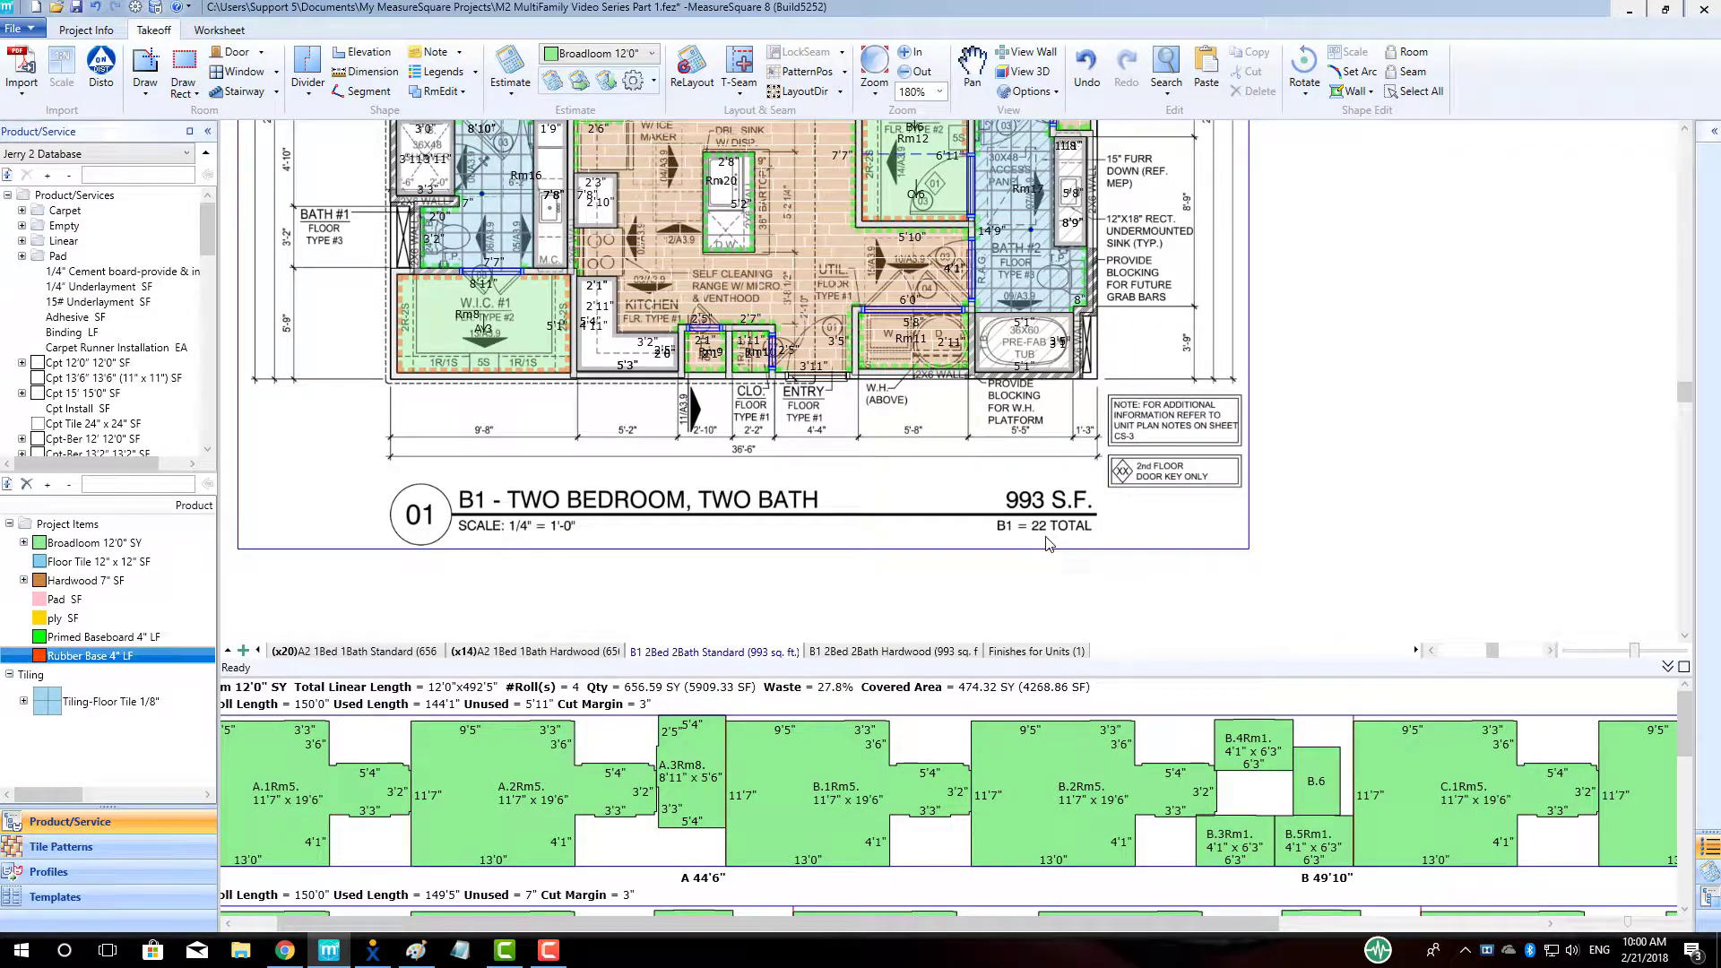
scroll(776, 550, "down", 1)
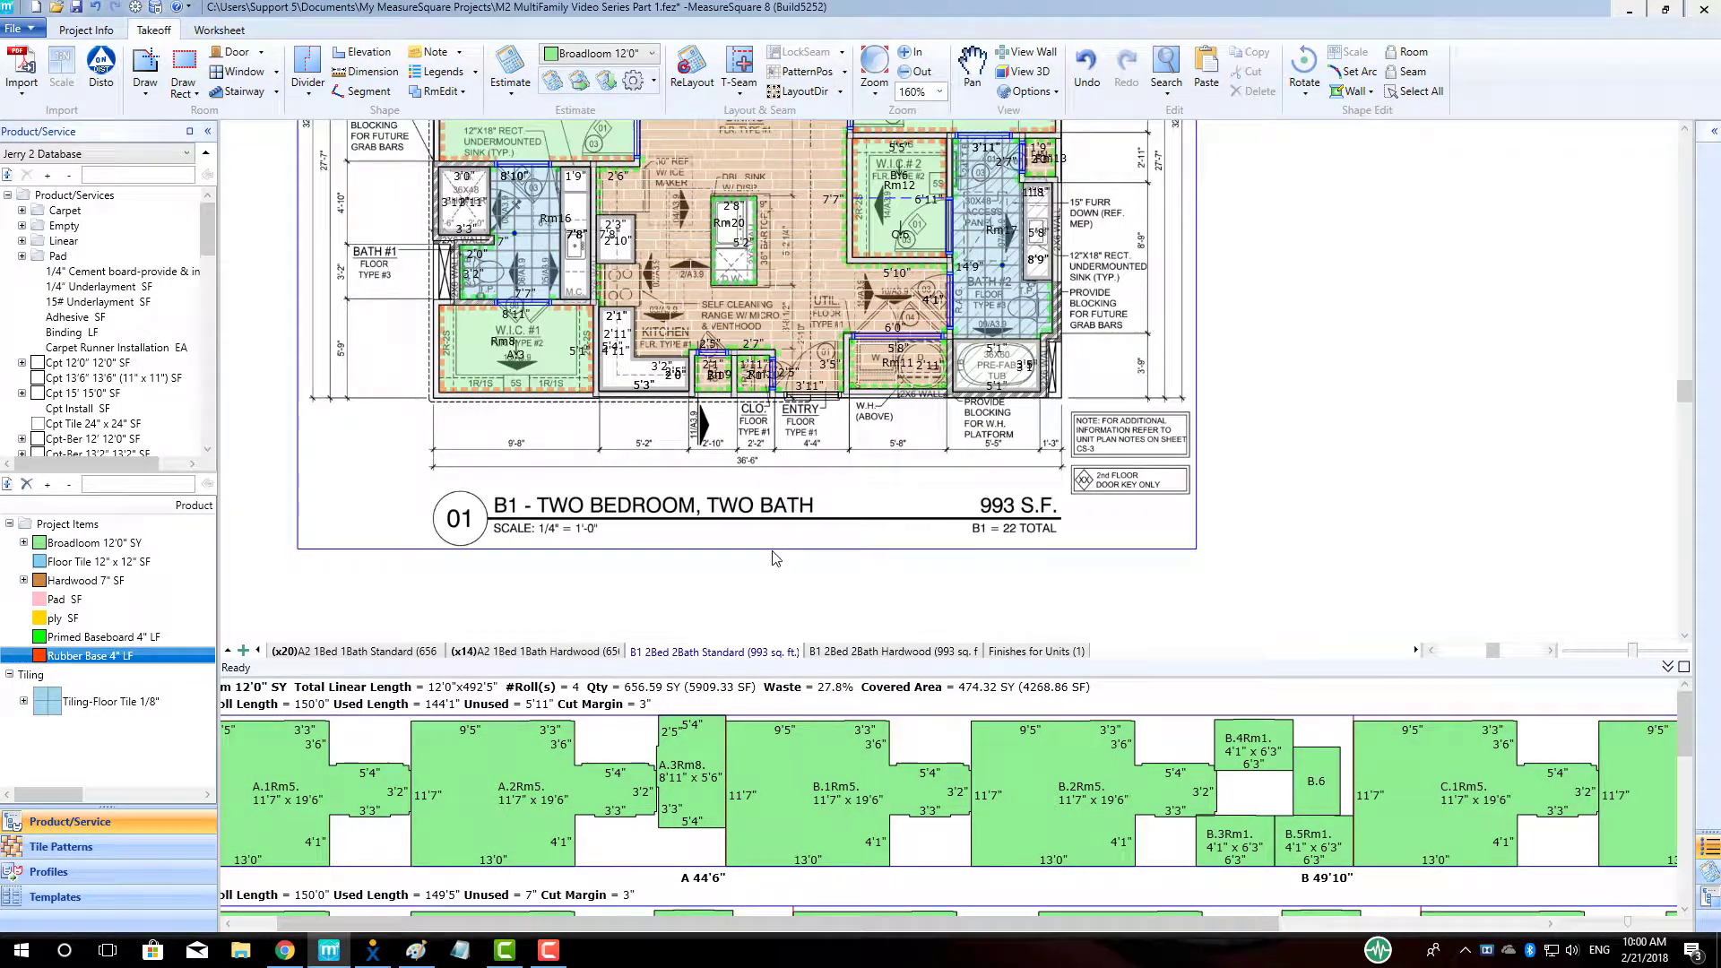
right_click(688, 656)
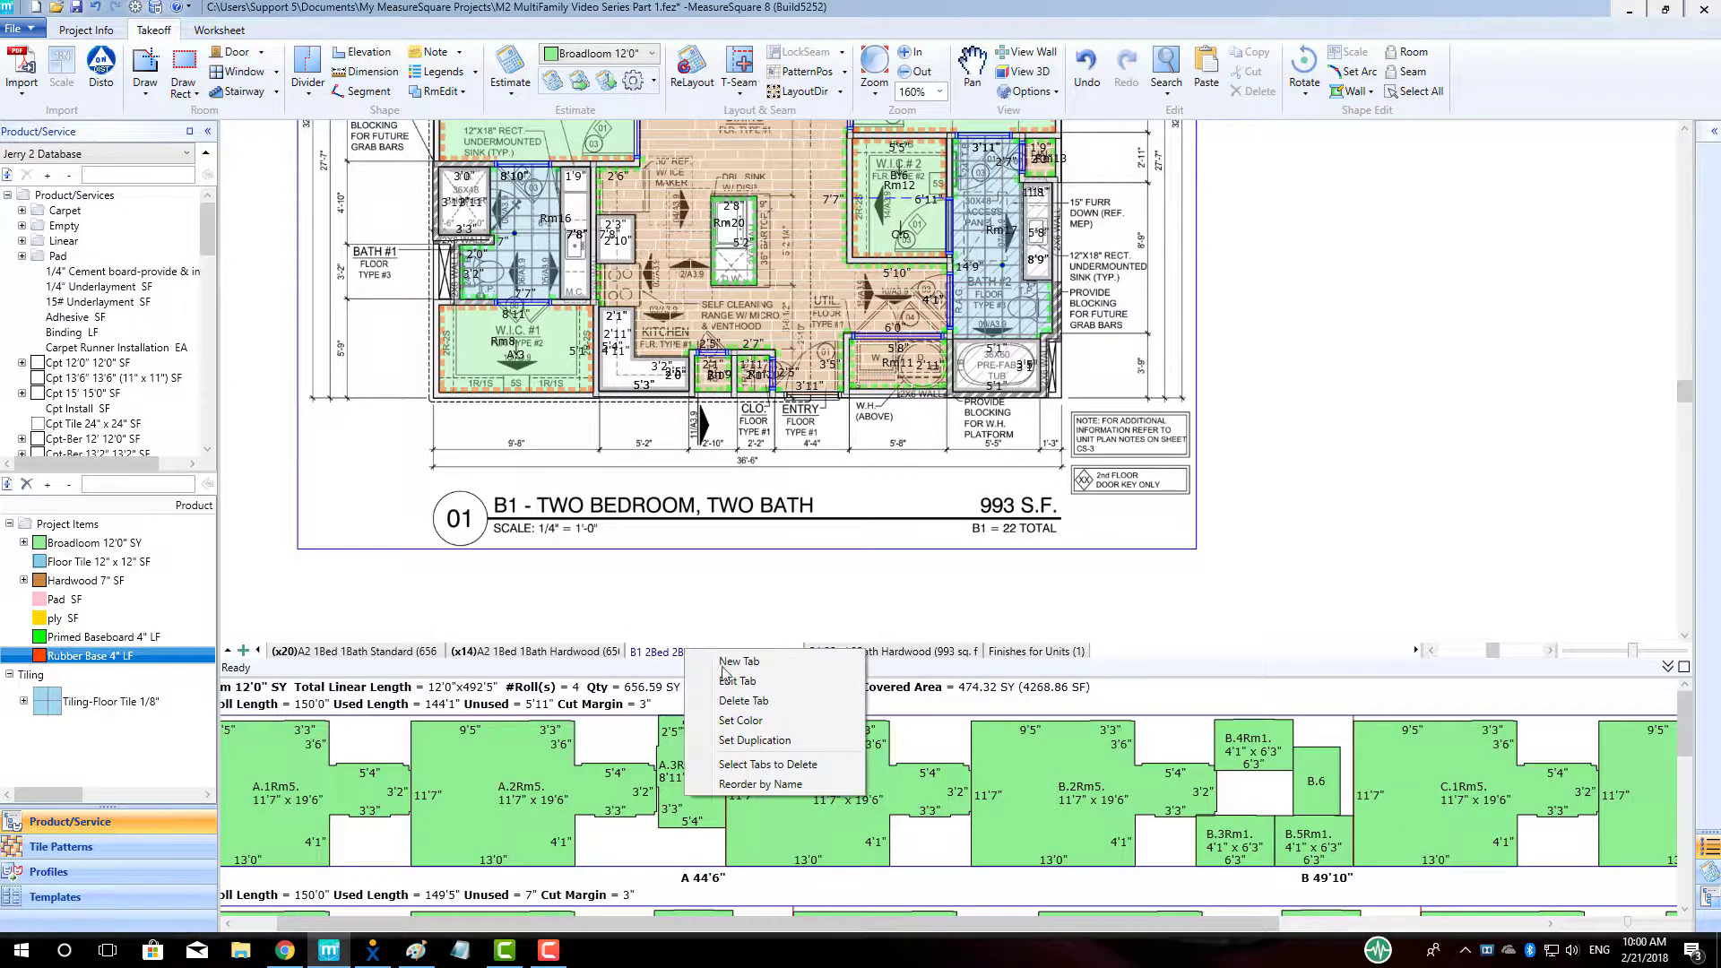
left_click(755, 741)
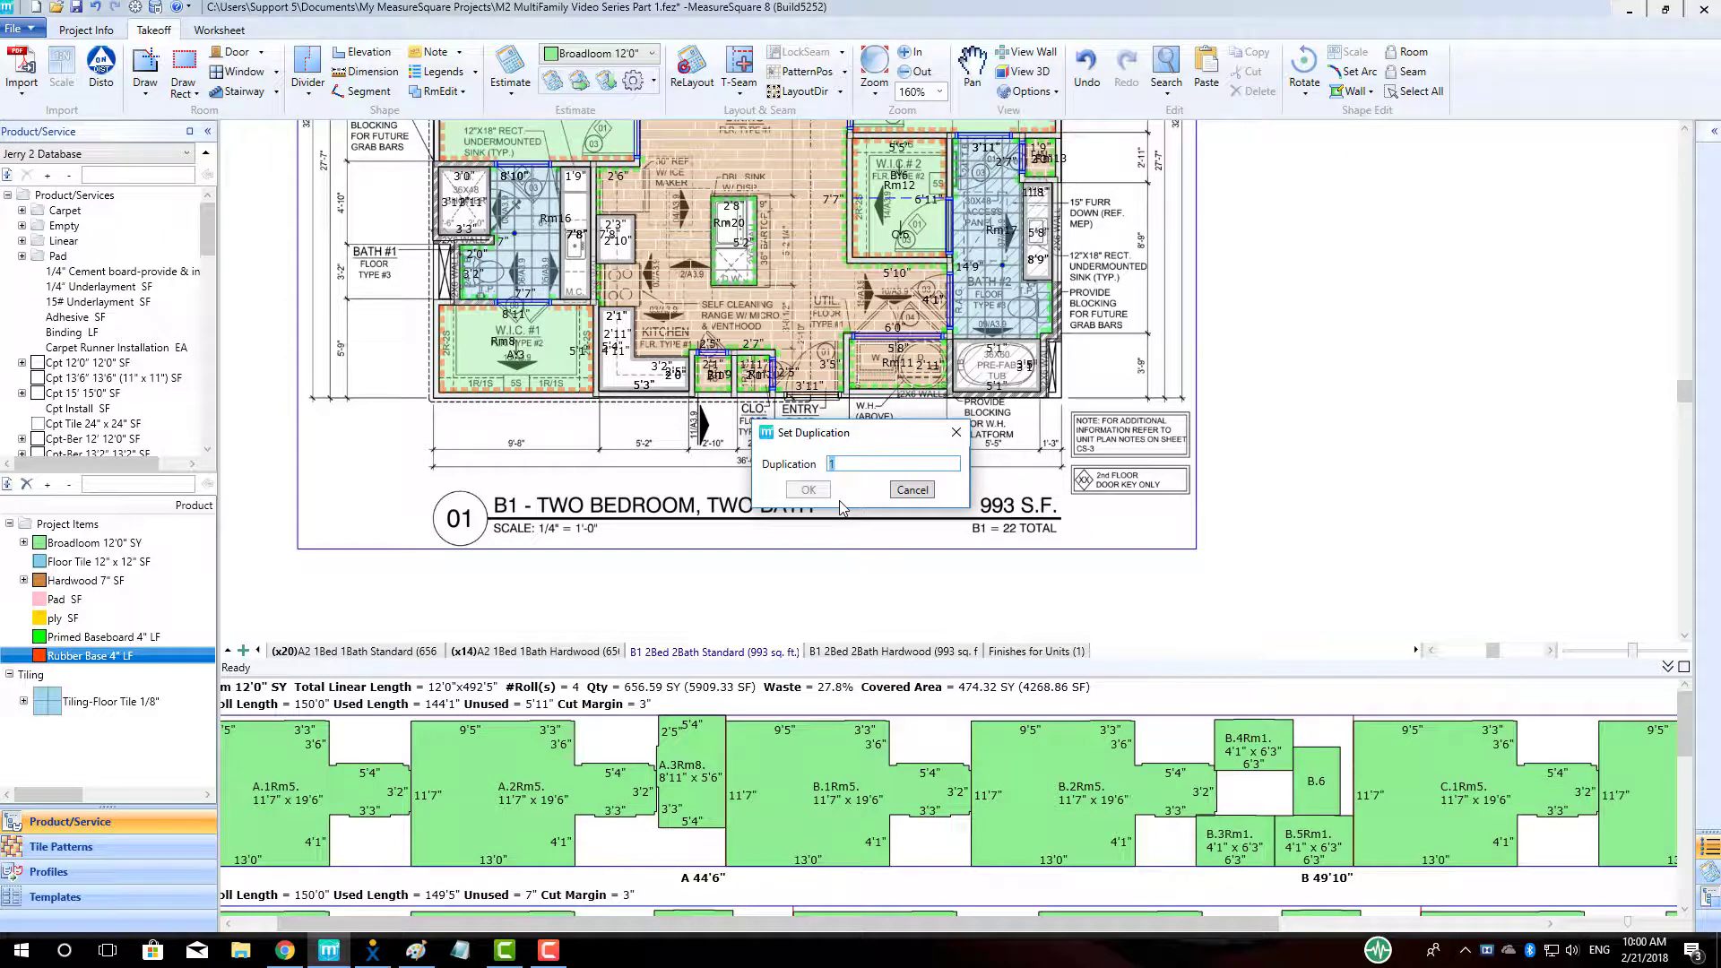
type("12")
left_click(805, 492)
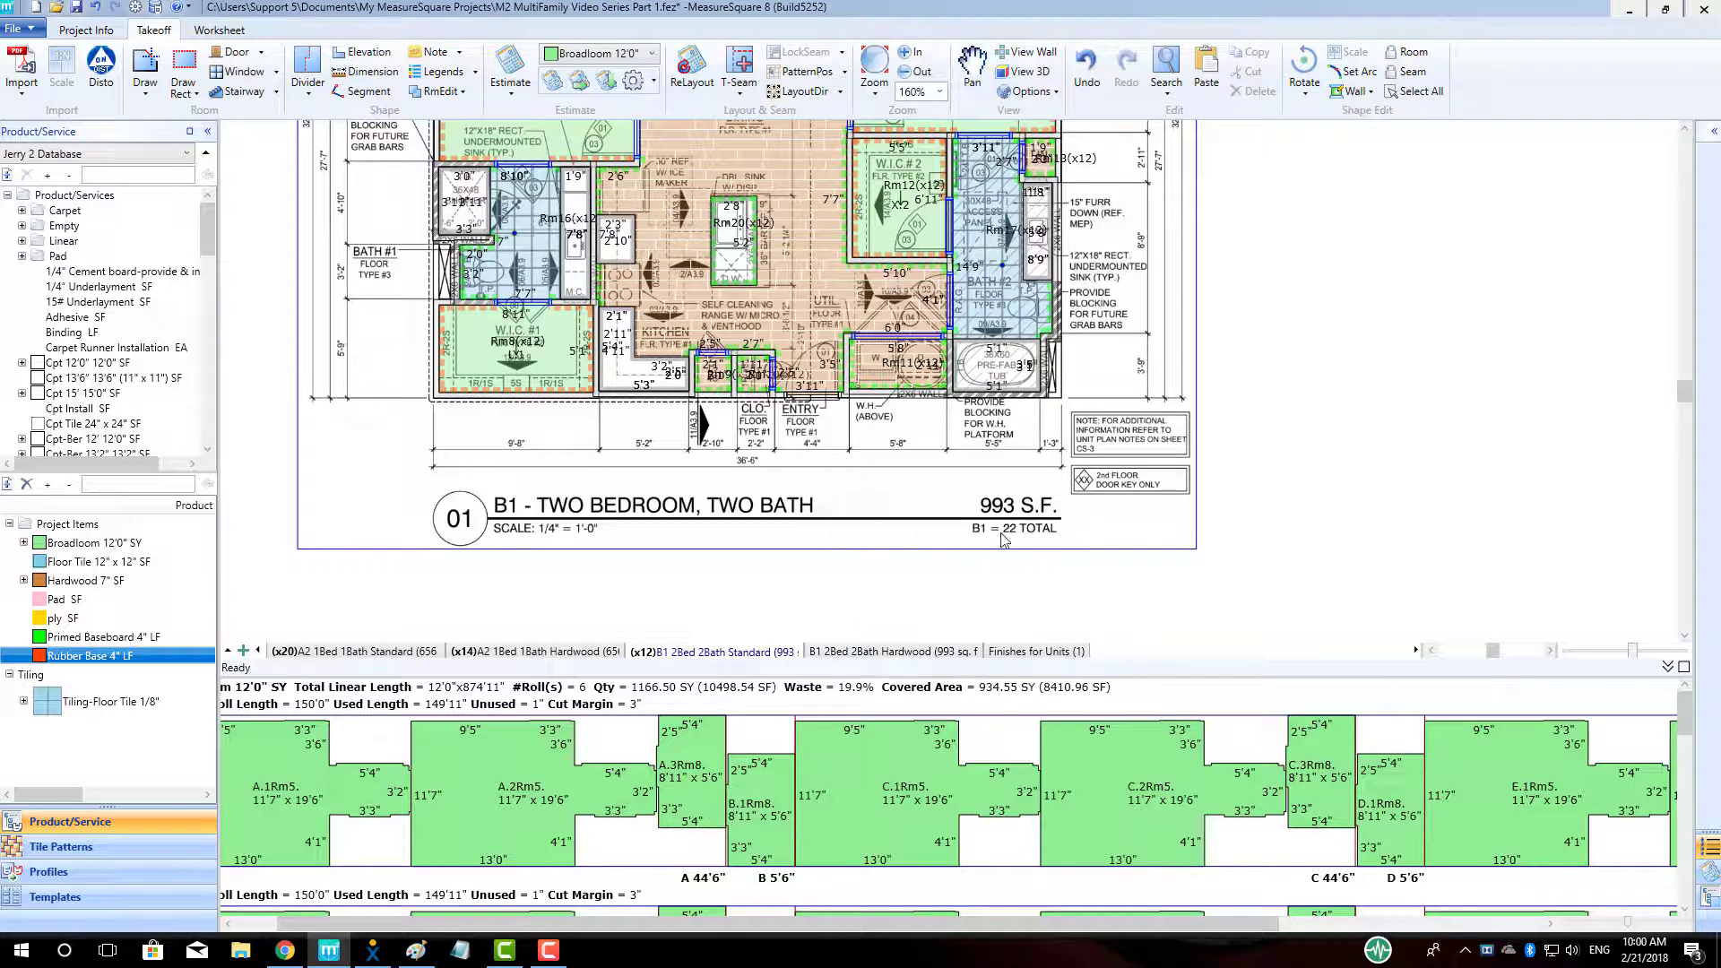
Set the B1 2Bed 2Bath Hardwood sheet's duplication to 10, then return to the B1 Standard plan.
left_click(886, 654)
right_click(888, 660)
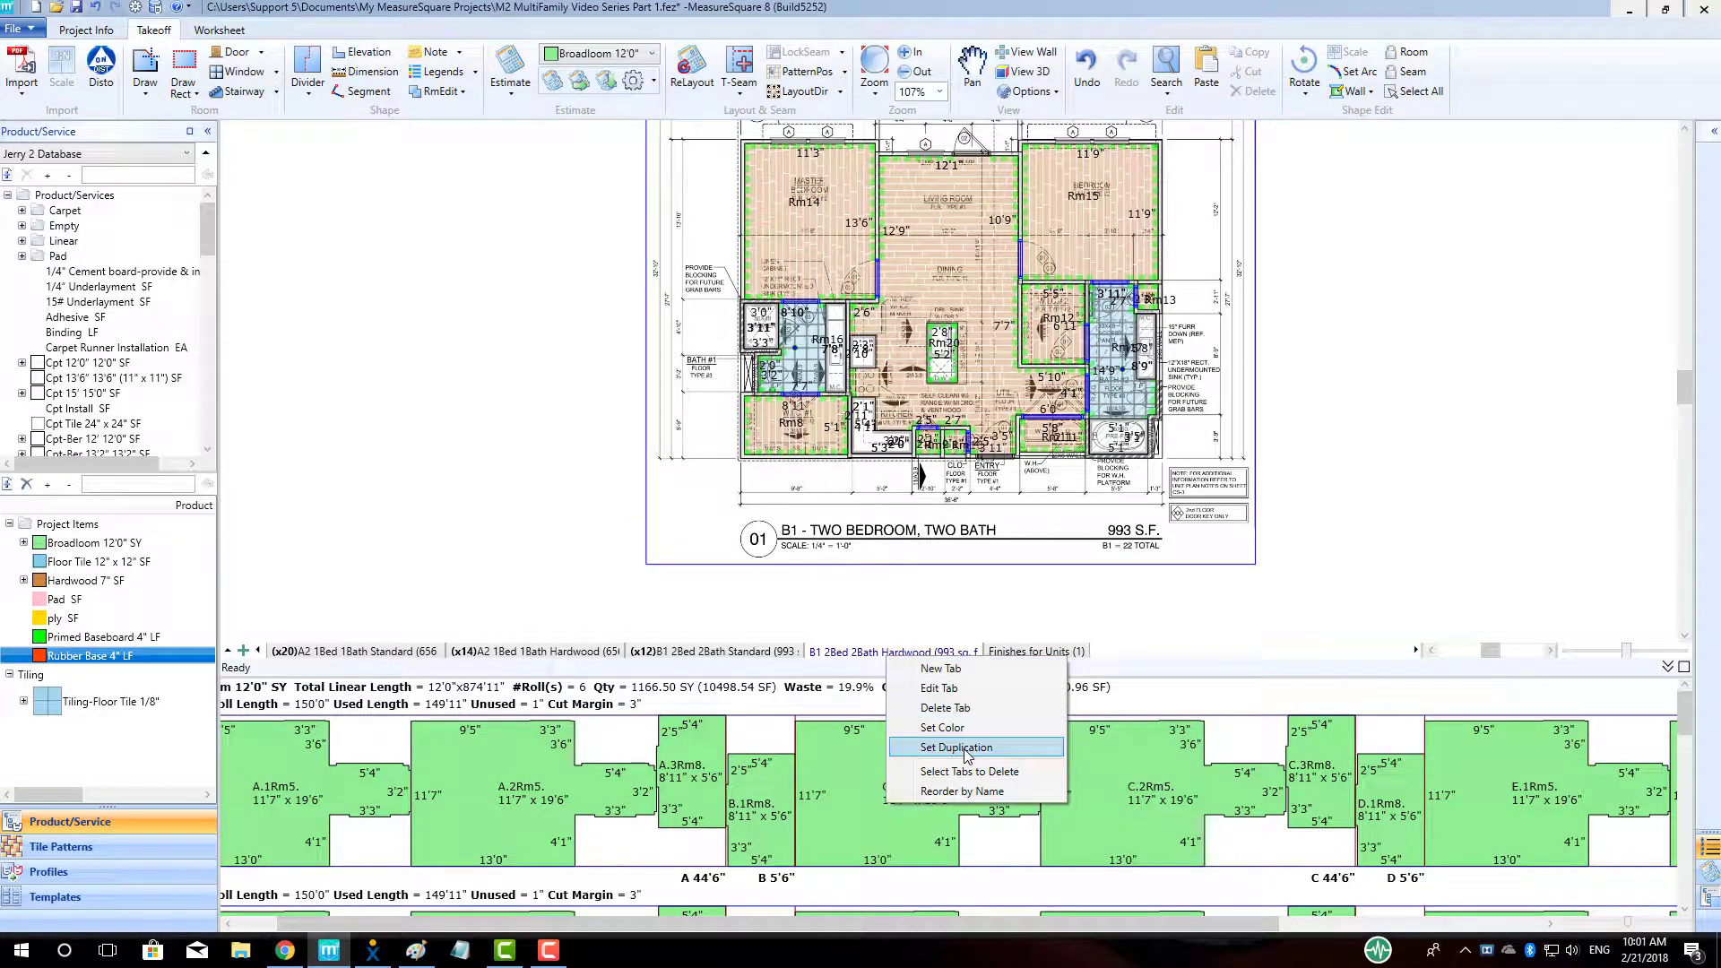
left_click(906, 740)
type("10")
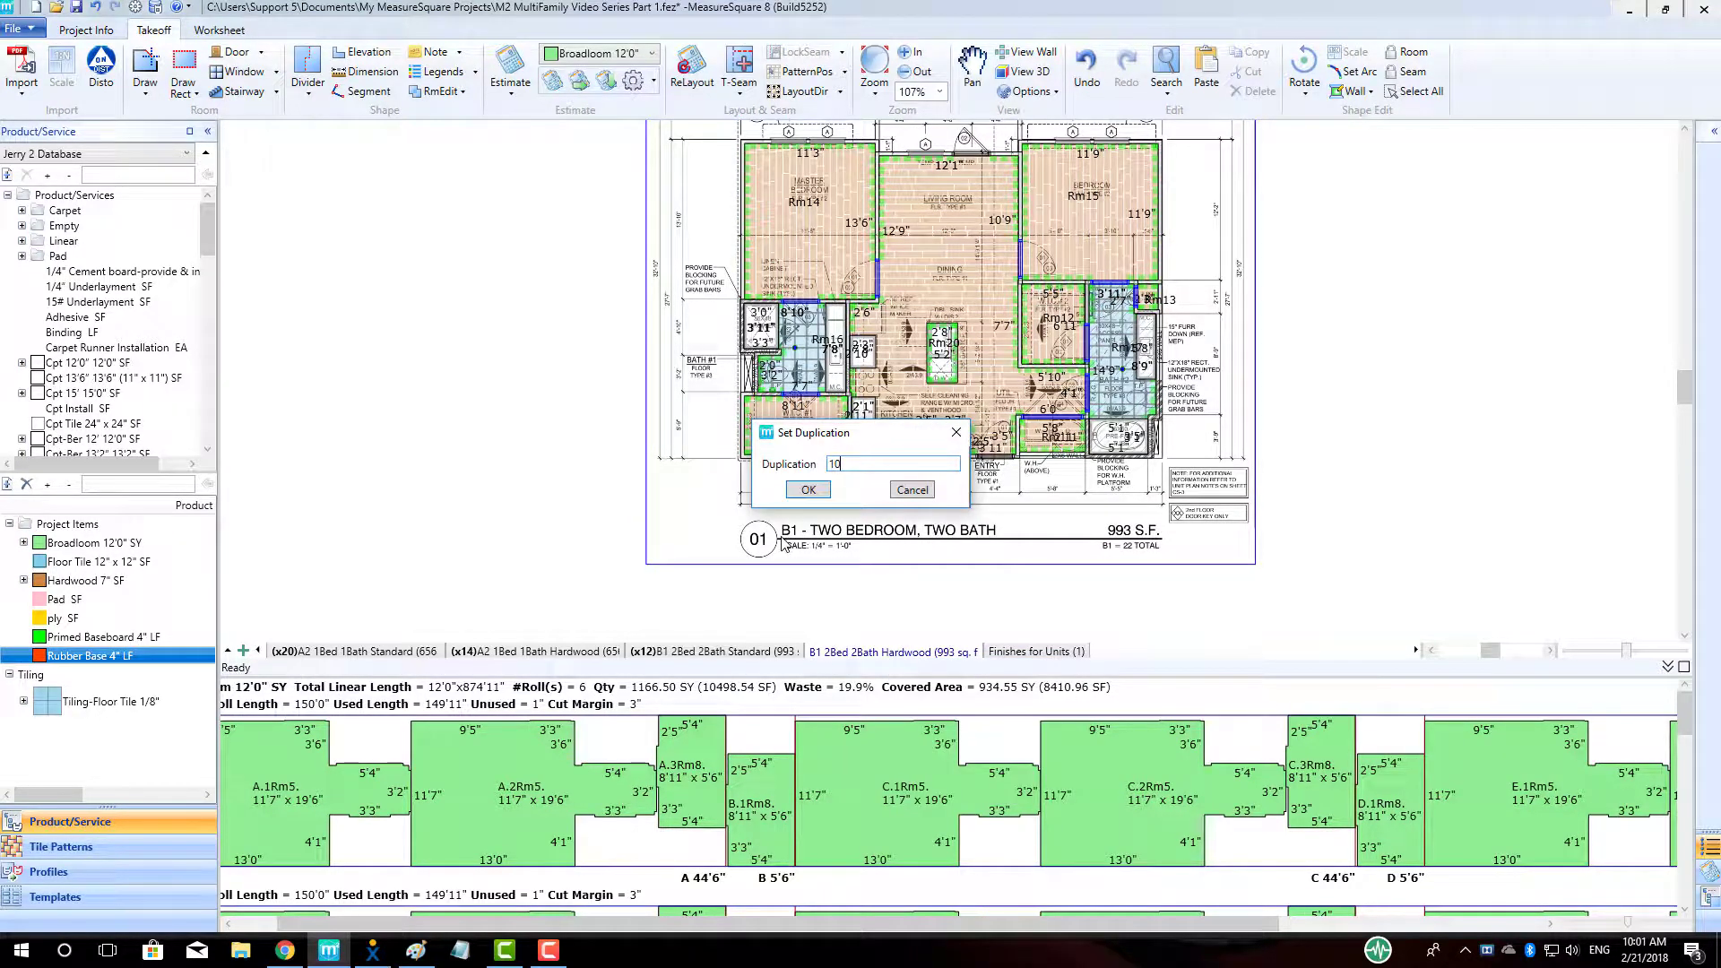
left_click(809, 490)
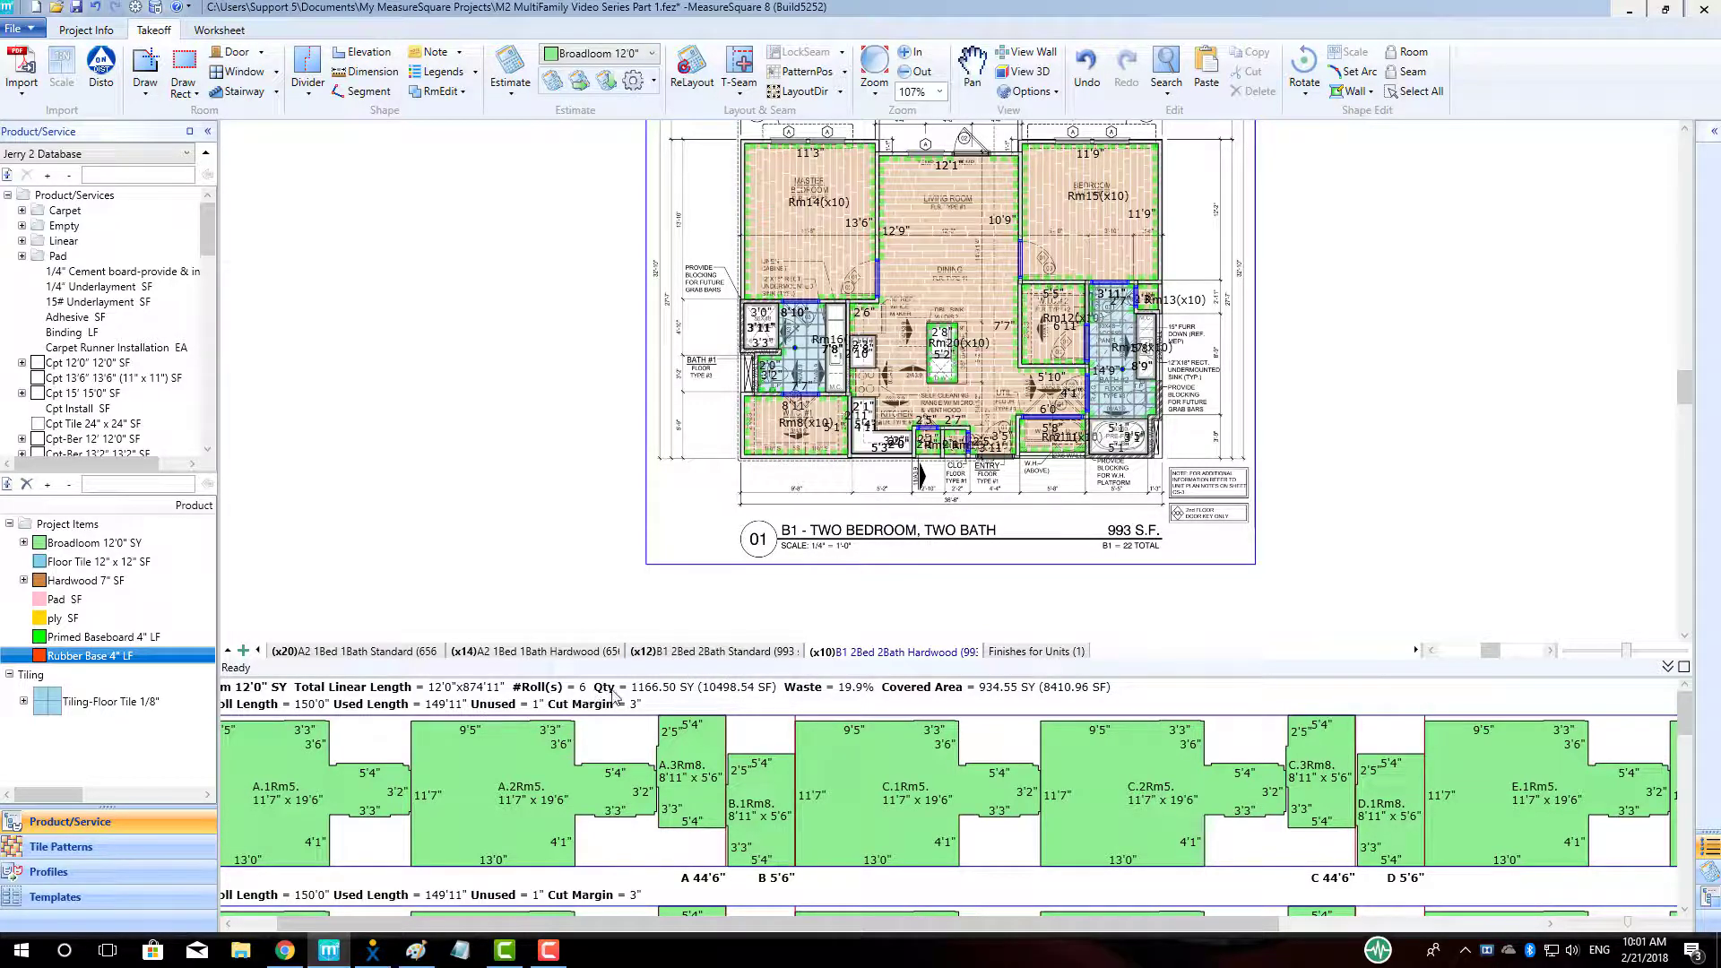
left_click(678, 653)
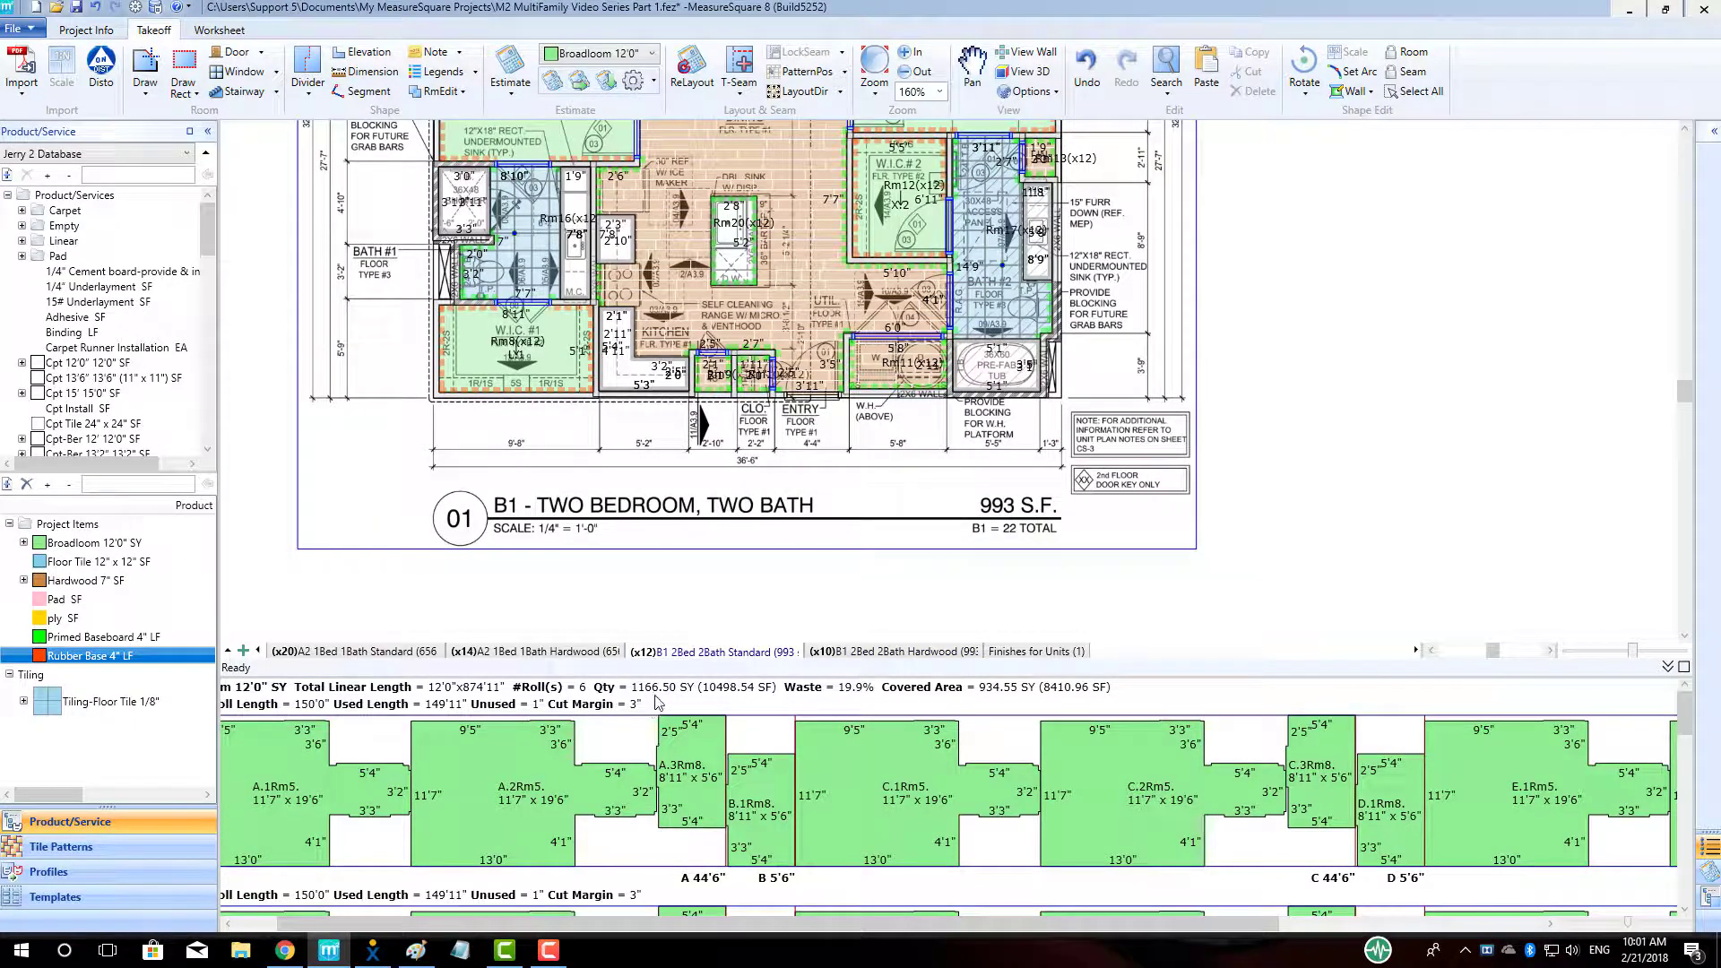
On the A2 1Bed 1Bath Standard plan, change Estimate By to Tab and accept the relayout.
left_click(403, 652)
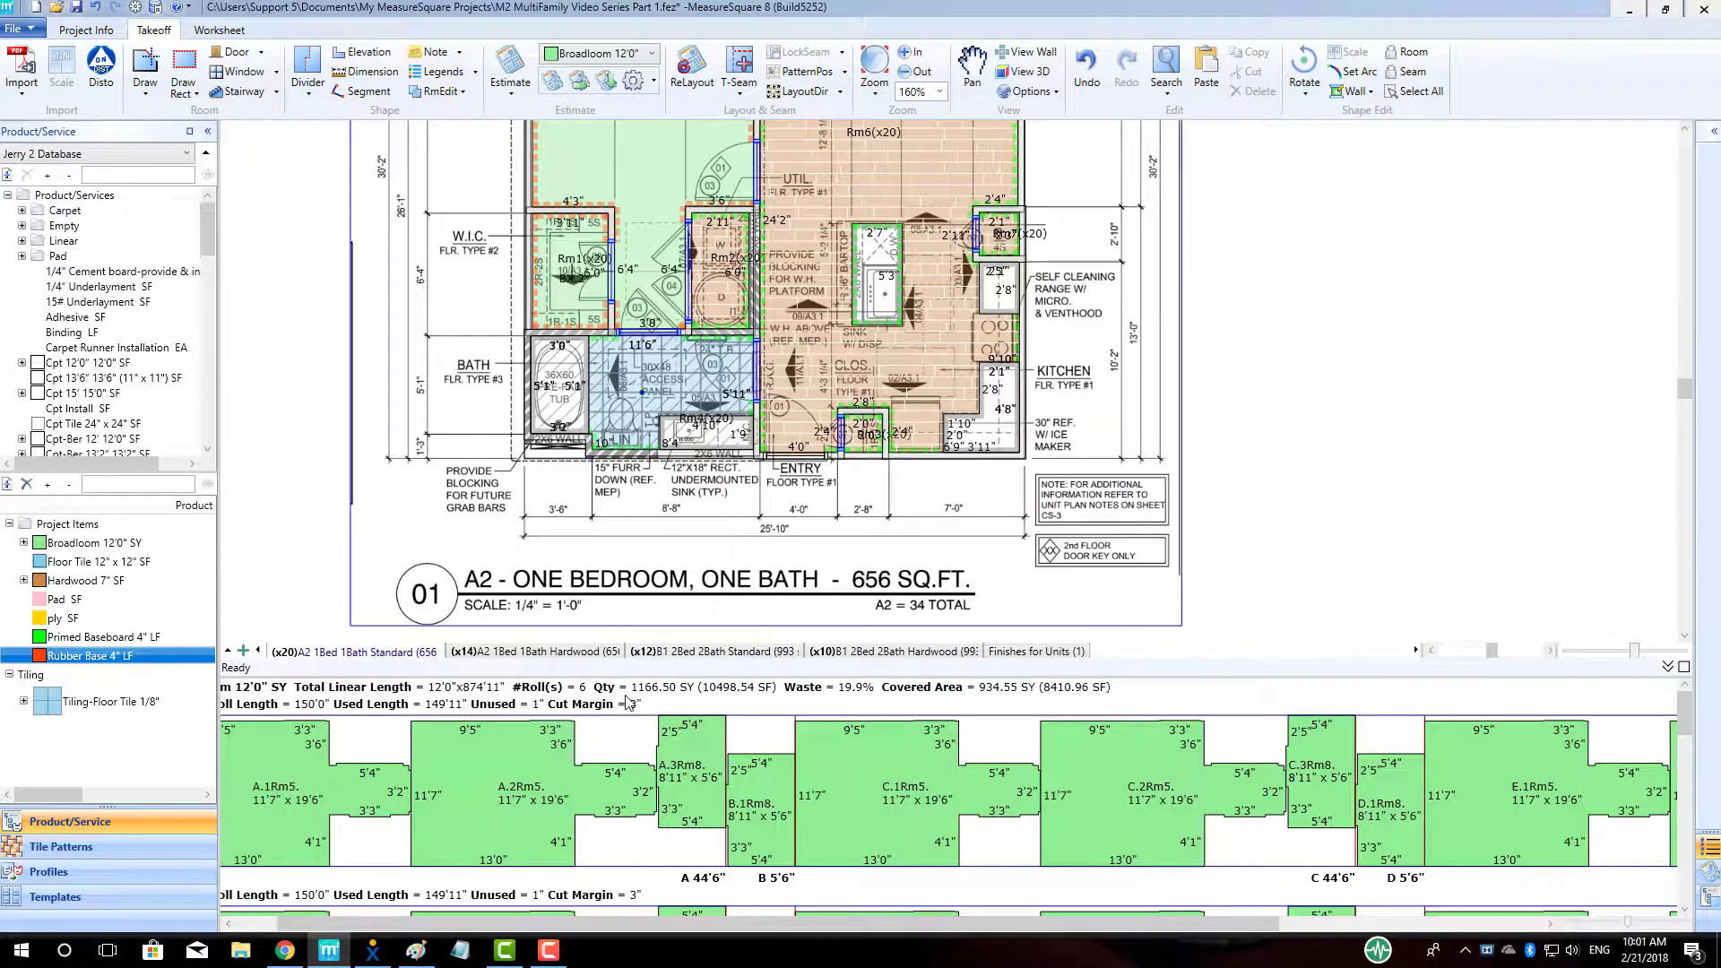
left_click(654, 80)
mouse_move(717, 207)
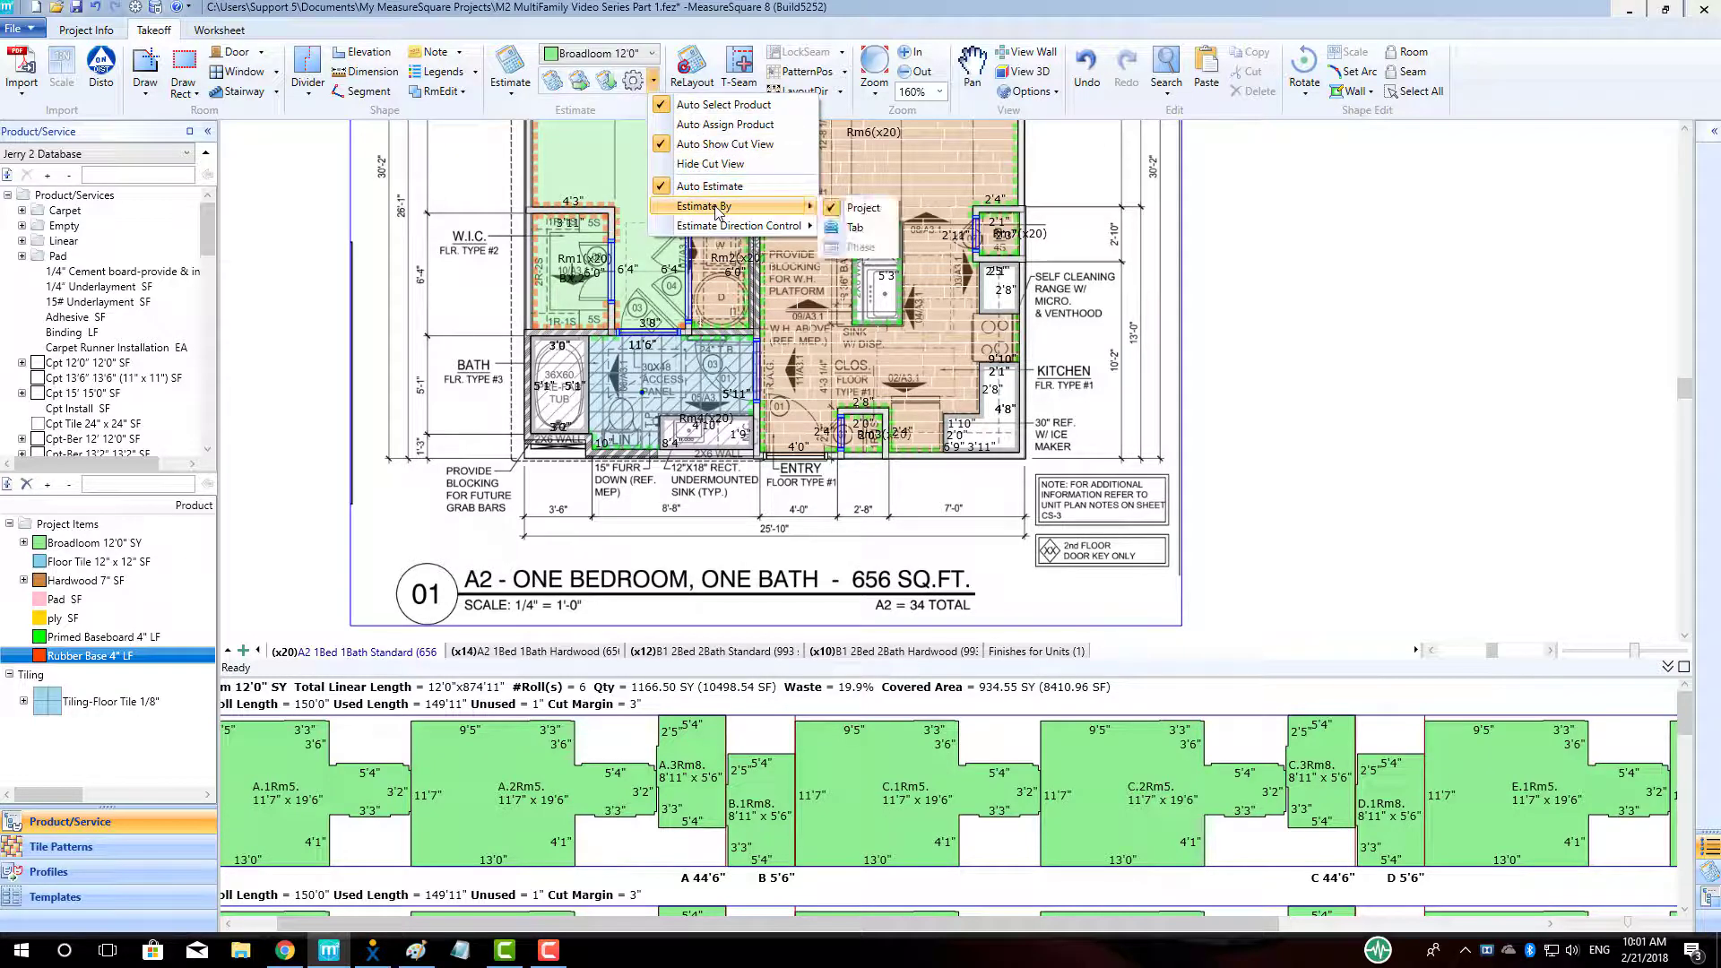
left_click(866, 233)
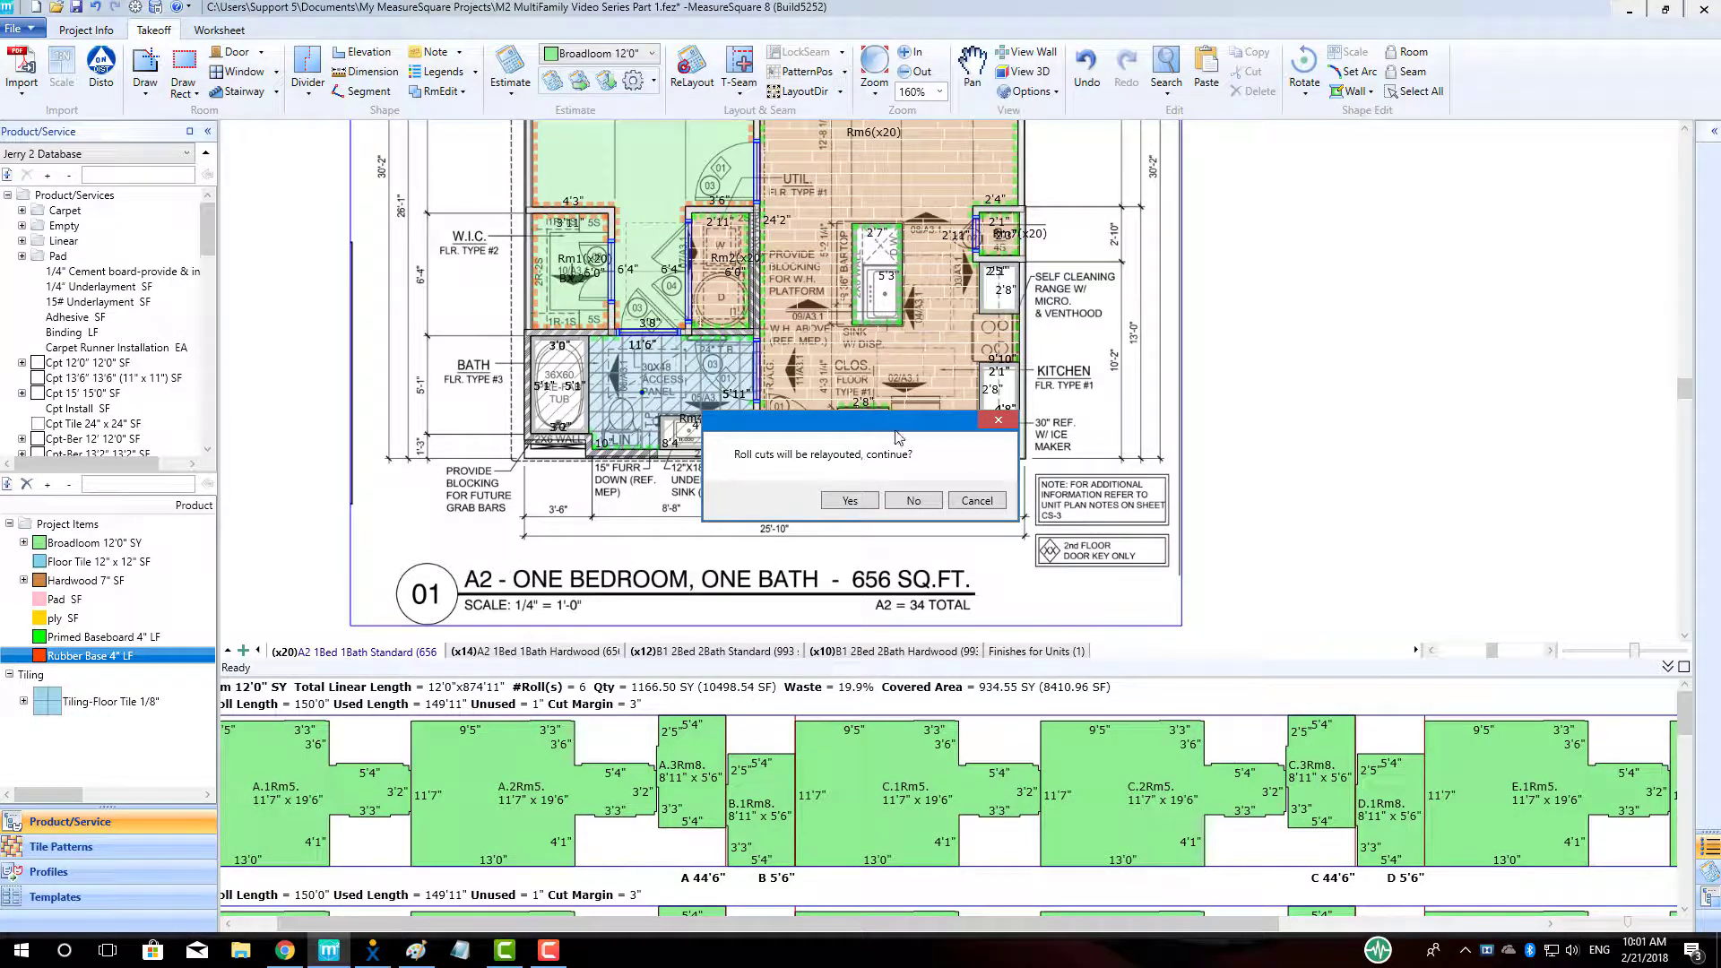
left_click(862, 503)
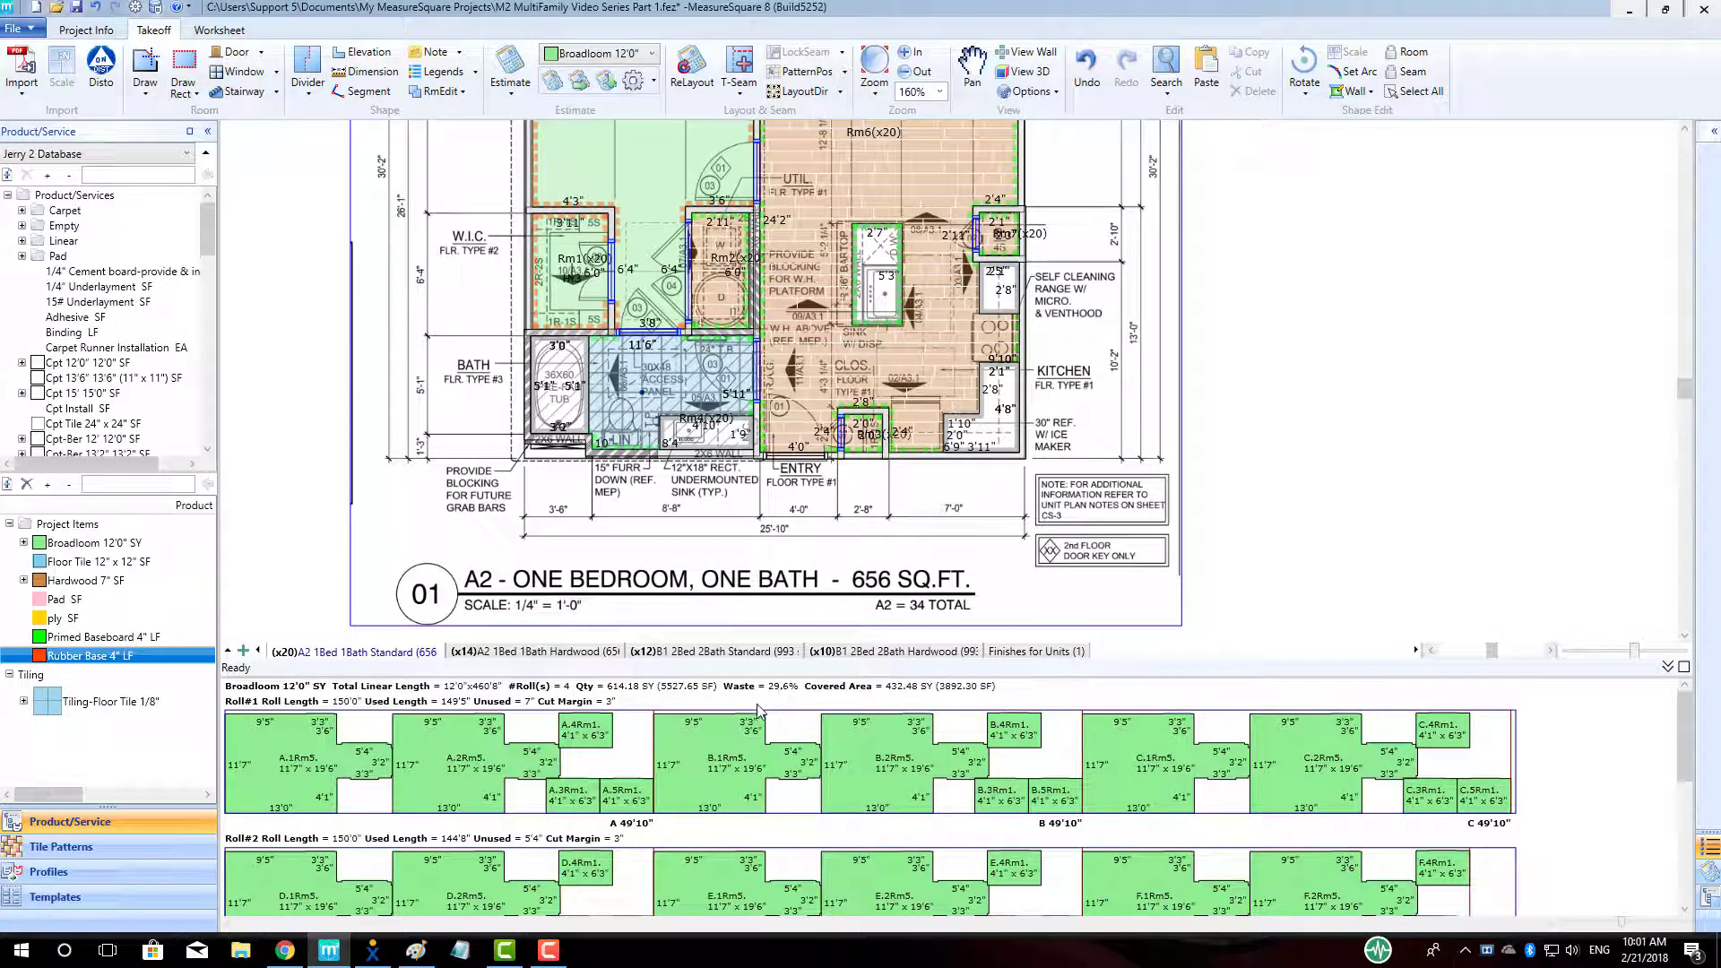
Zoom out the roll cut view to see all 4 Broadloom 12'0" rolls at 29.6% waste.
scroll(711, 734, "down", 1)
scroll(710, 735, "down", 1)
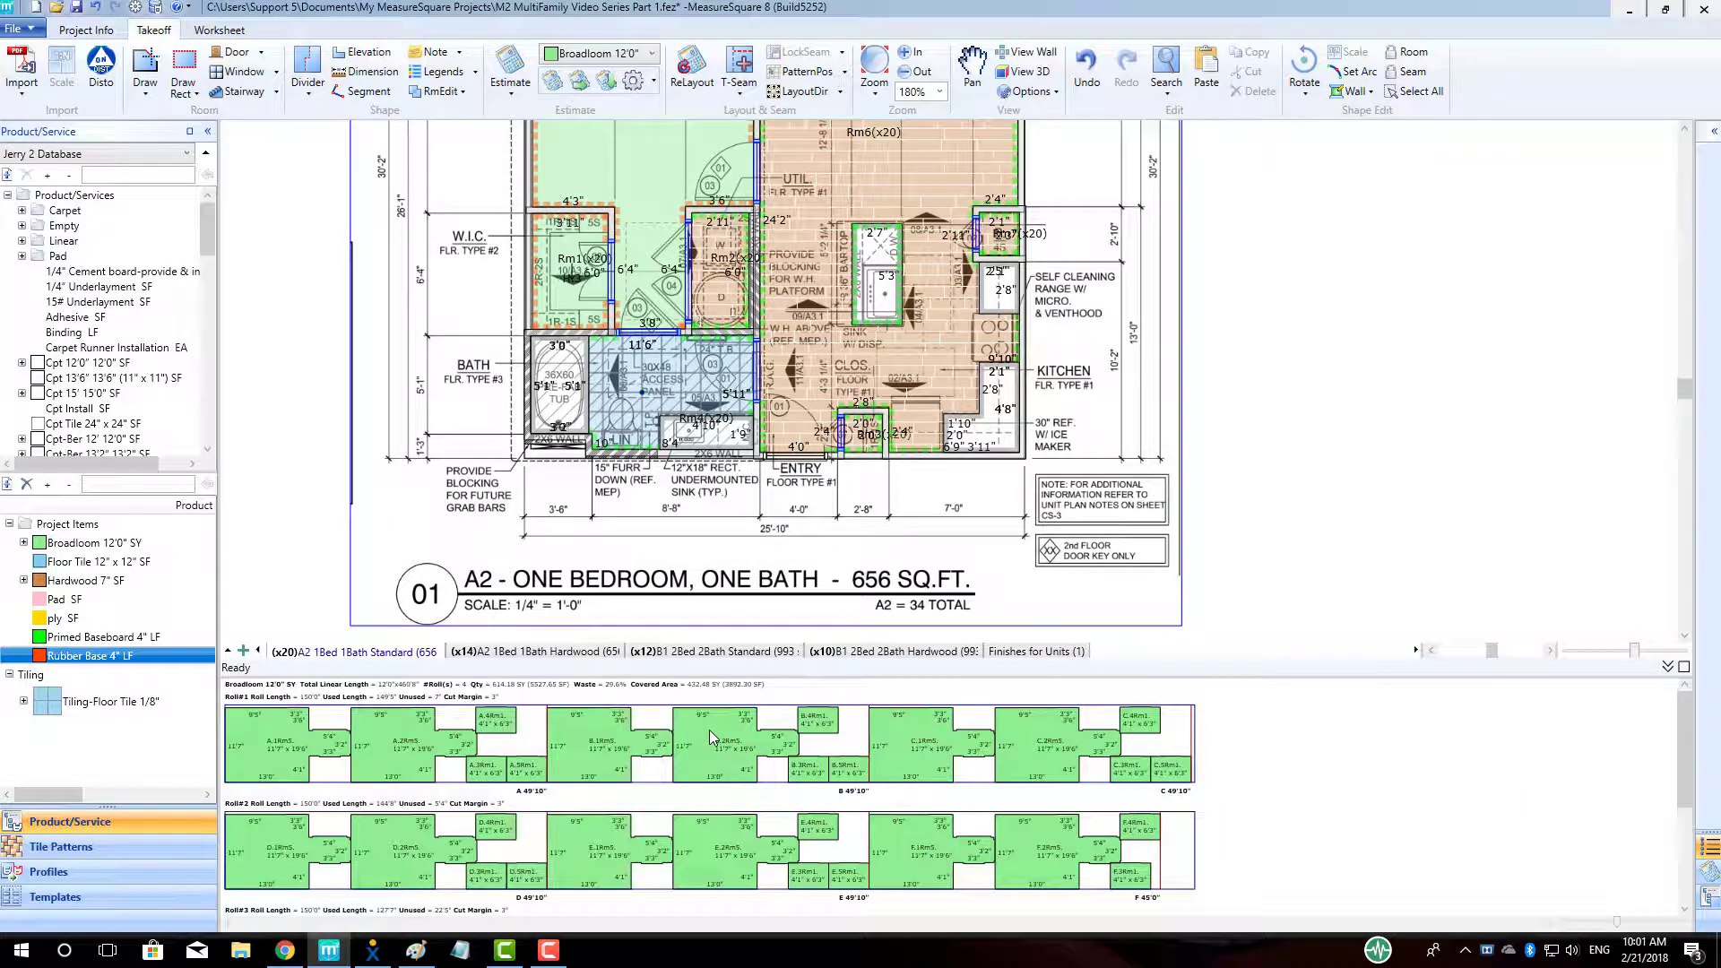
scroll(710, 735, "down", 1)
scroll(711, 735, "down", 1)
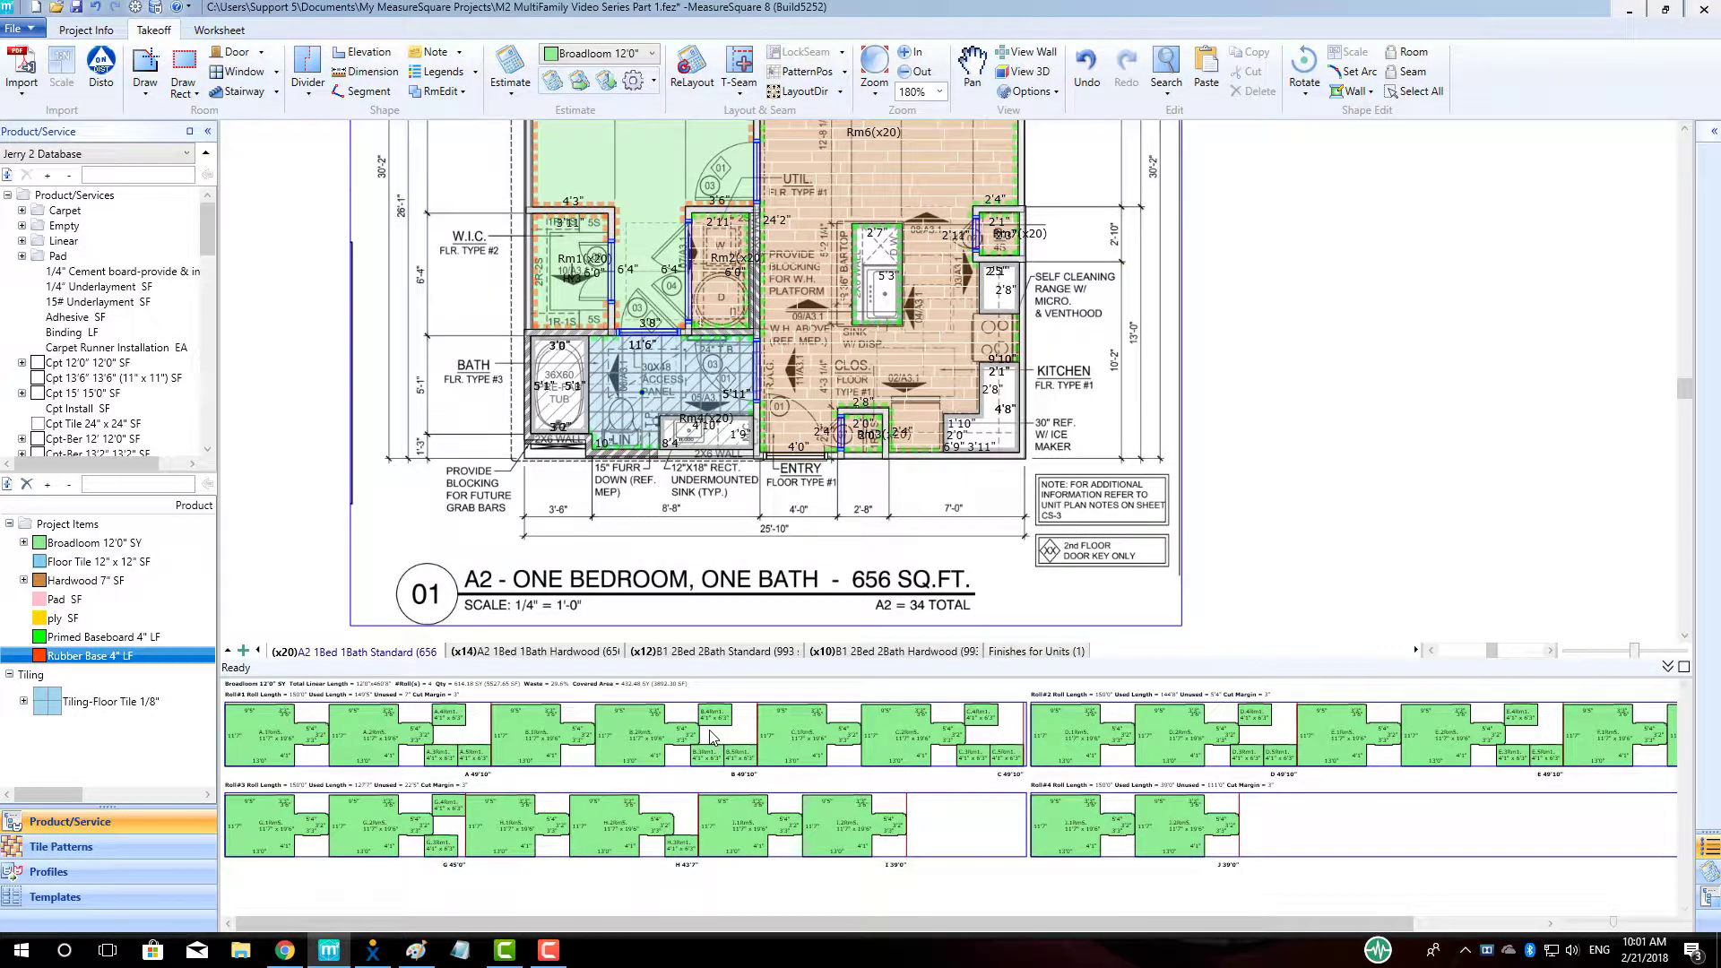